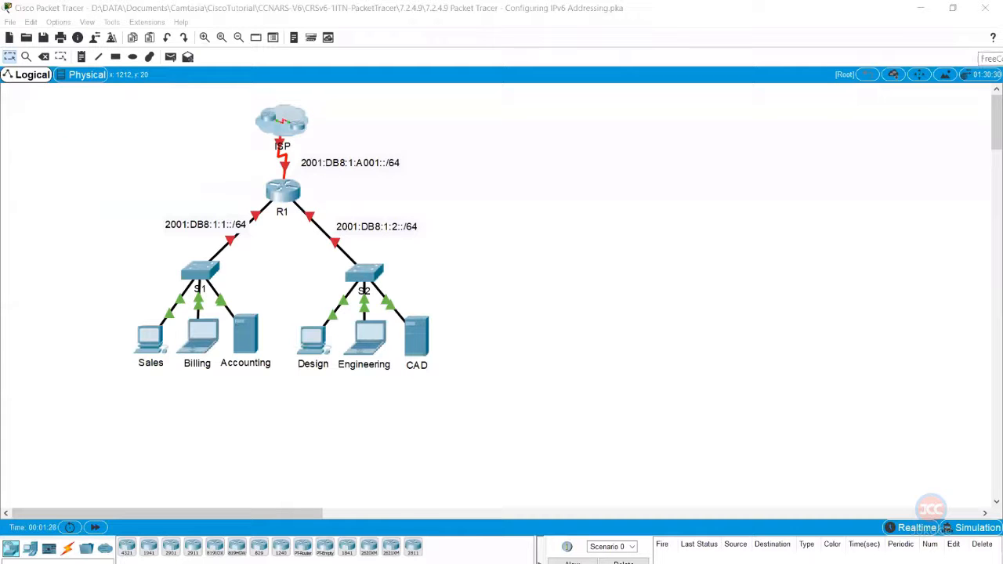
# Step: Switch to File Explorer and open "7.2.4.9 Packet Tracer - Configuring IPv6 Addressing.pdf" from the 7.2.4.9 folder
pyautogui.moveTo(1002, 161)
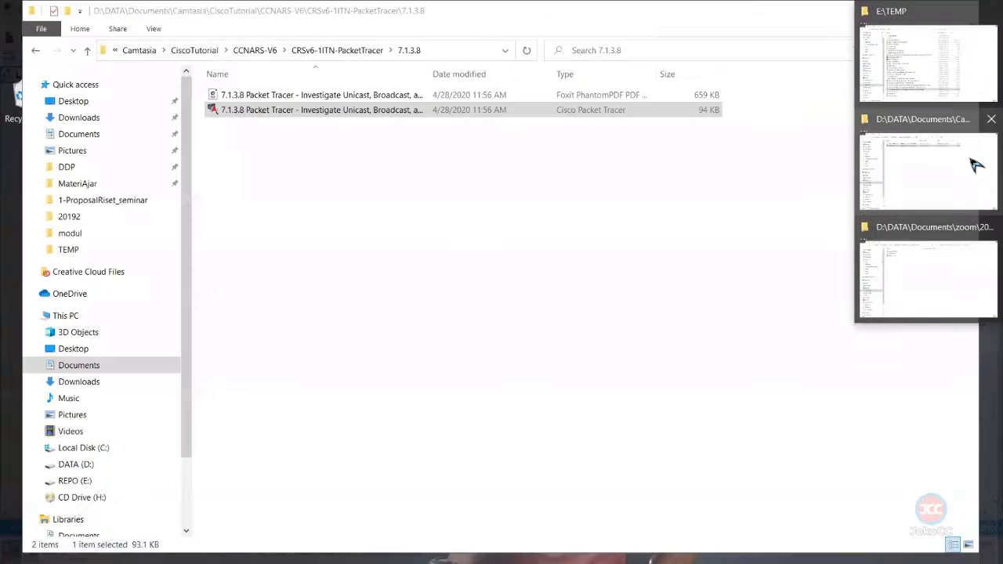
pyautogui.click(376, 53)
pyautogui.doubleClick(238, 287)
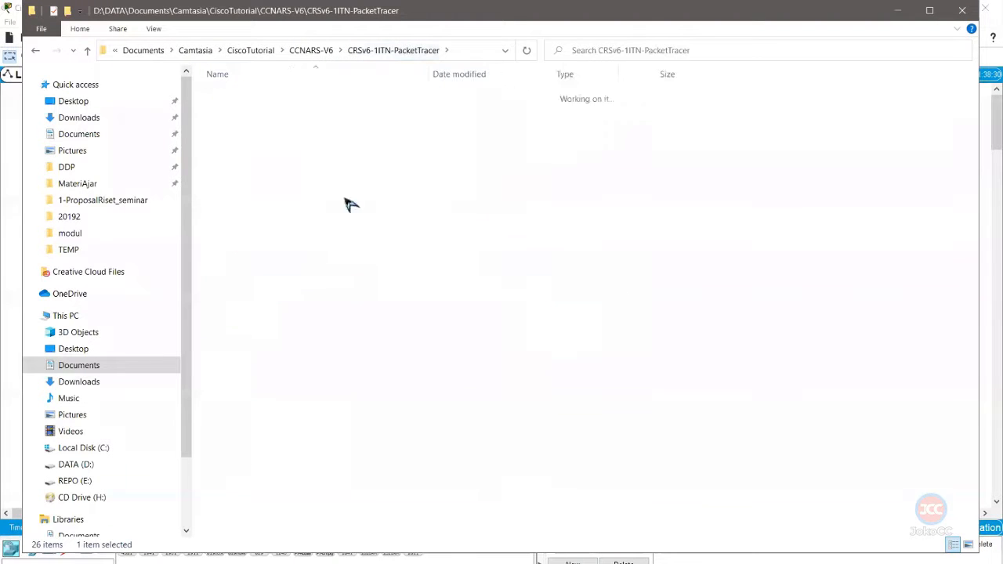
pyautogui.doubleClick(376, 100)
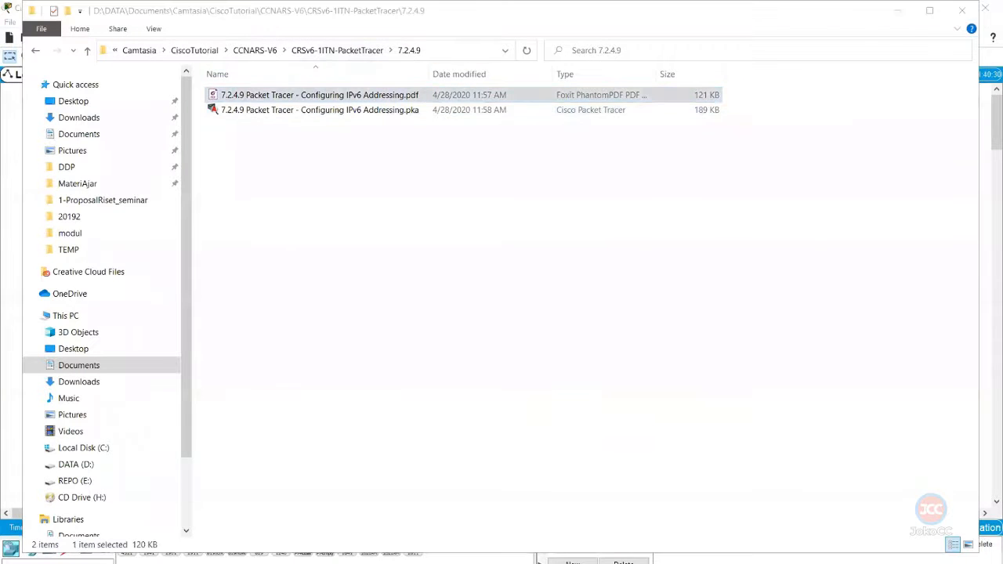
pyautogui.click(899, 16)
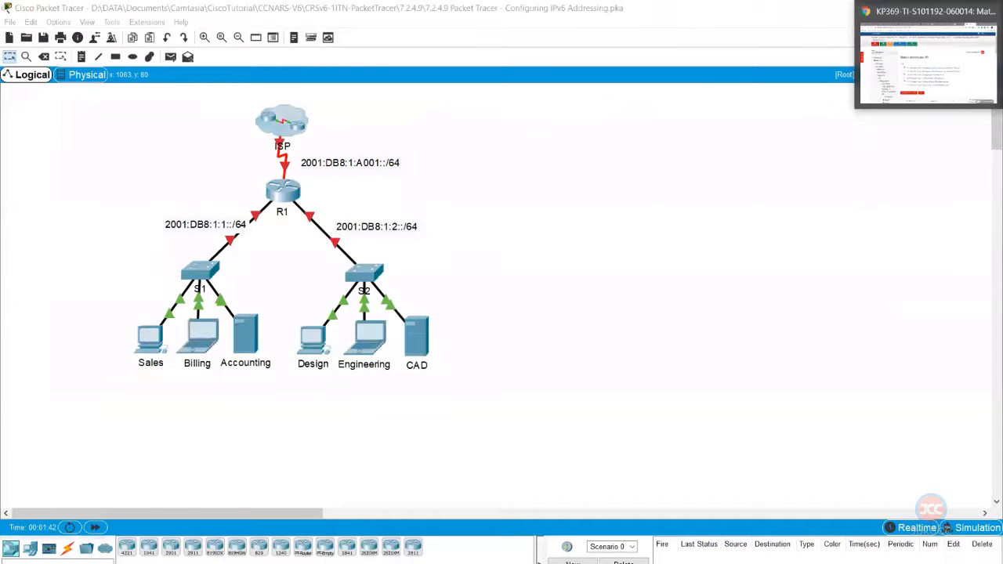
# Step: Read the addressing table, the objectives and the Part 1 router configuration commands in the lab instructions PDF
pyautogui.scroll(-8, 690, 408)
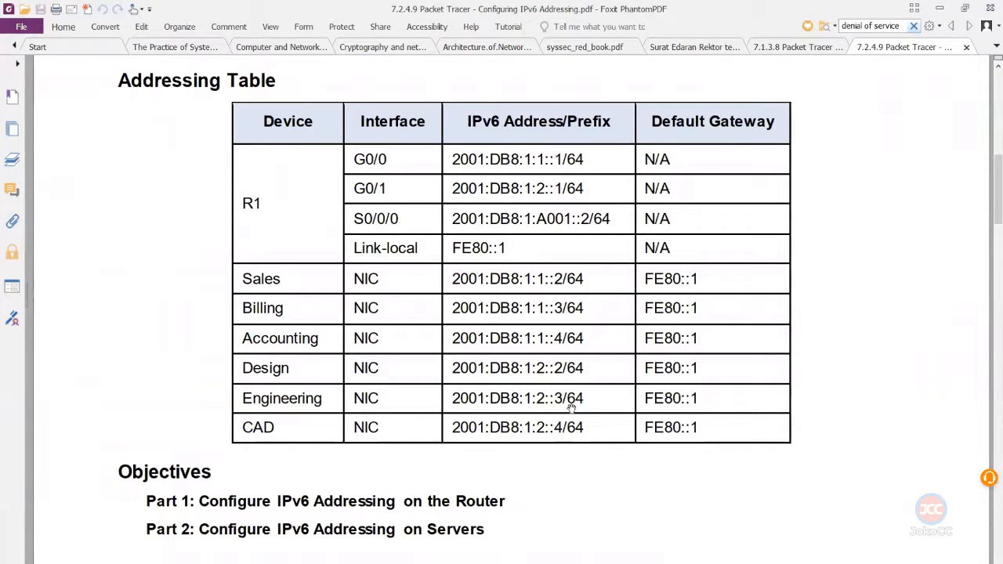
pyautogui.moveTo(596, 427); pyautogui.dragTo(355, 149)
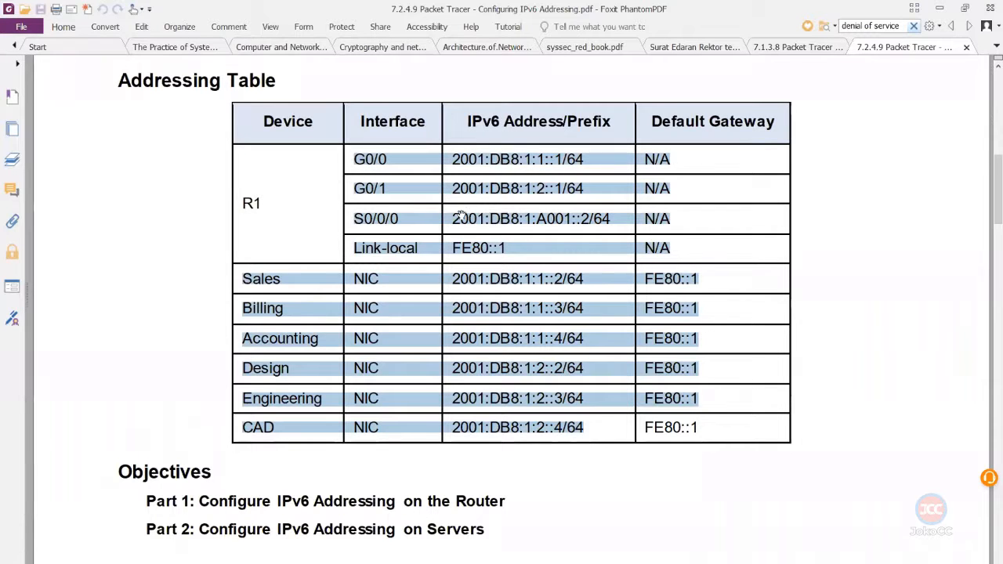
pyautogui.scroll(-3, 494, 356)
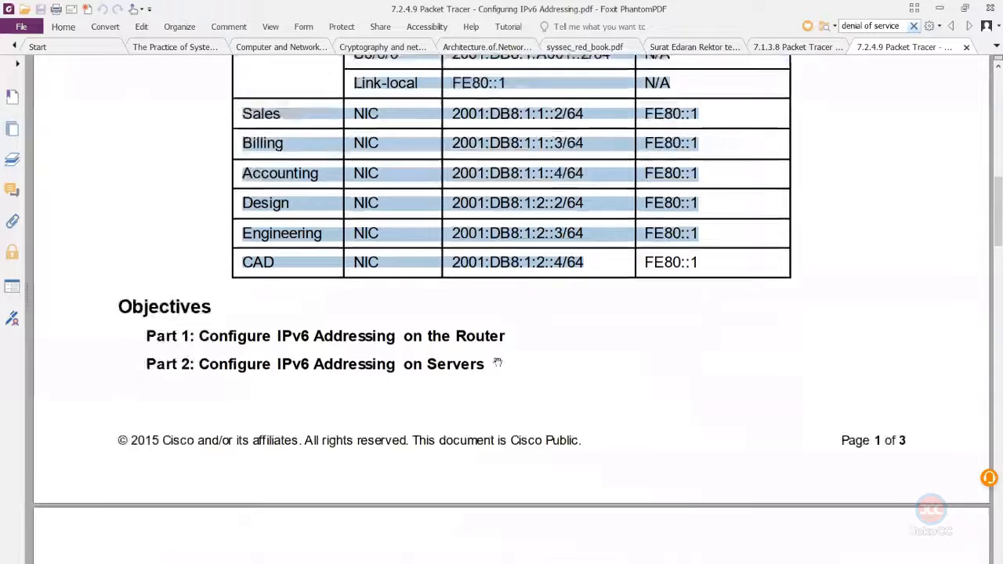
pyautogui.scroll(-6, 497, 363)
pyautogui.scroll(3, 499, 370)
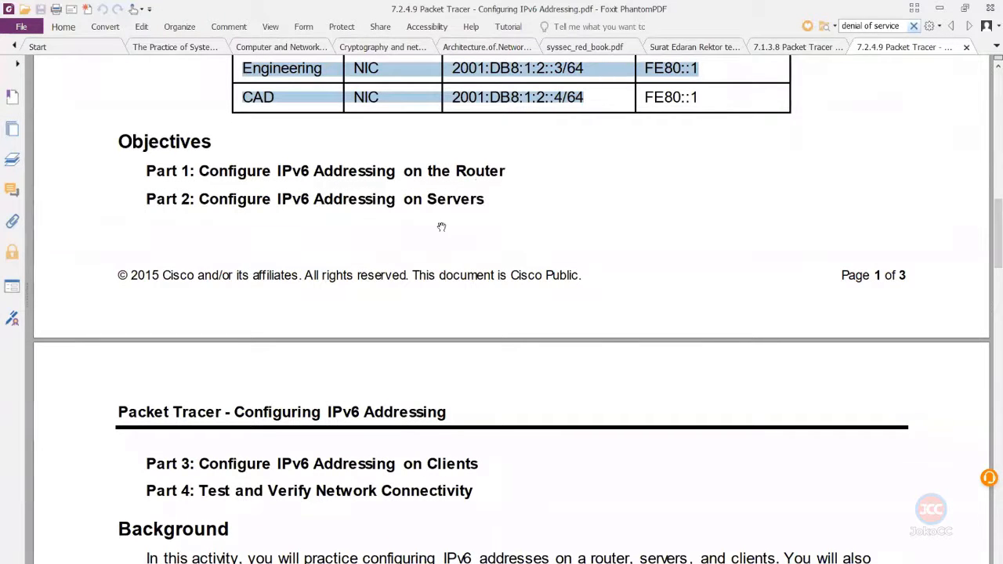
pyautogui.scroll(-5, 368, 487)
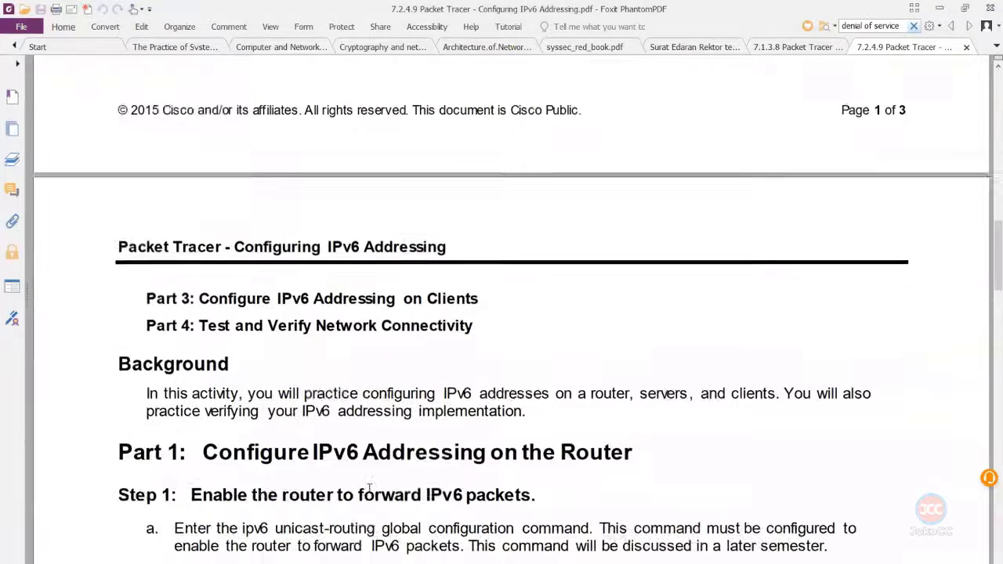
pyautogui.scroll(-4, 368, 488)
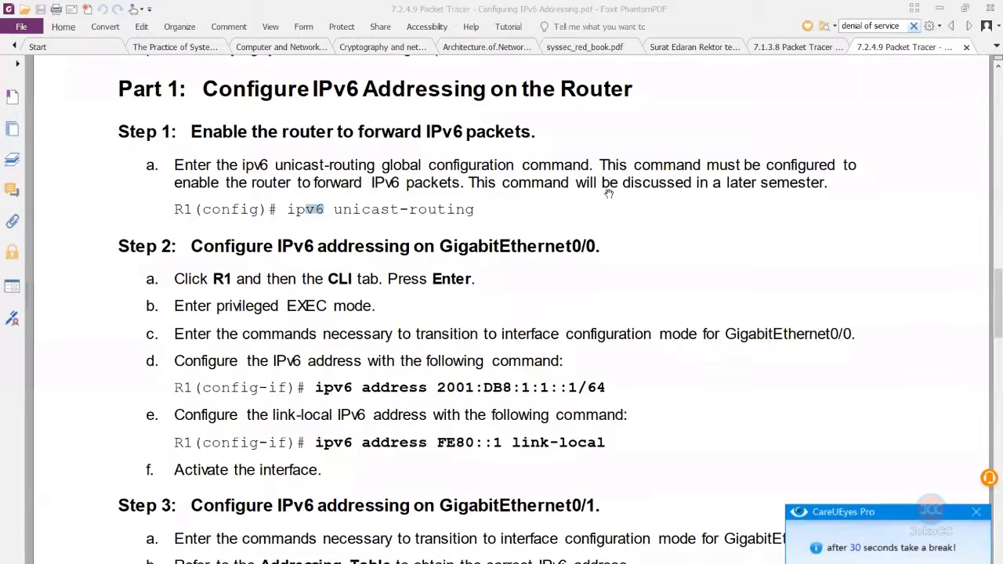
pyautogui.click(975, 515)
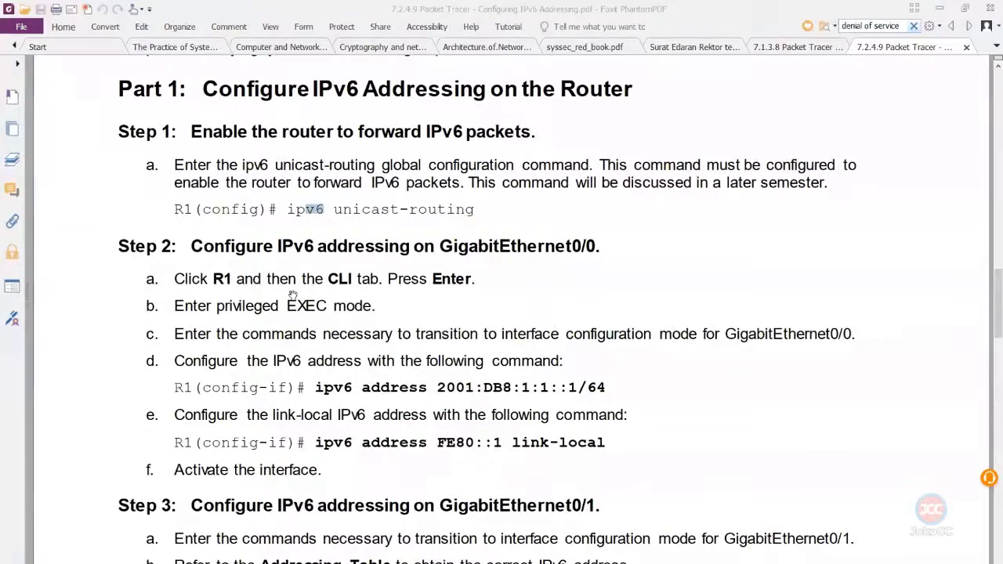
pyautogui.click(376, 210)
pyautogui.moveTo(476, 209); pyautogui.dragTo(287, 210)
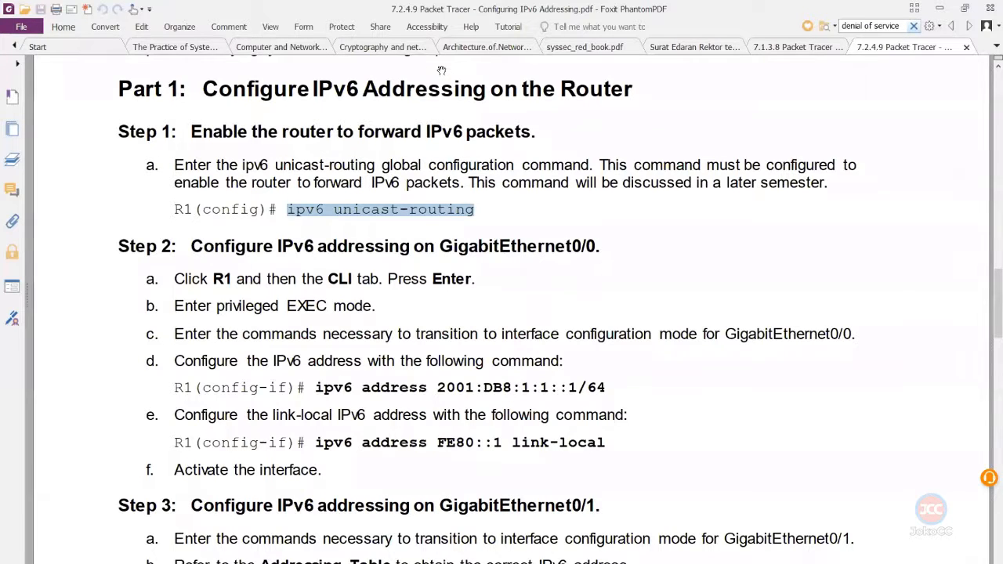
# Step: Switch to Packet Tracer and start a command-line session on router R1 in an enlarged device window
pyautogui.hotkey('alt', 'Tab')
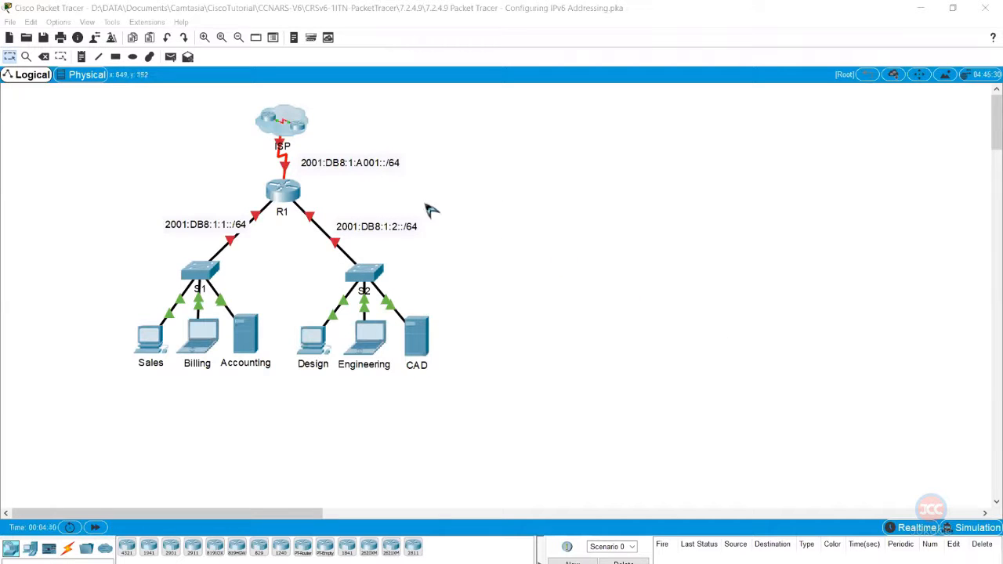
pyautogui.click(296, 200)
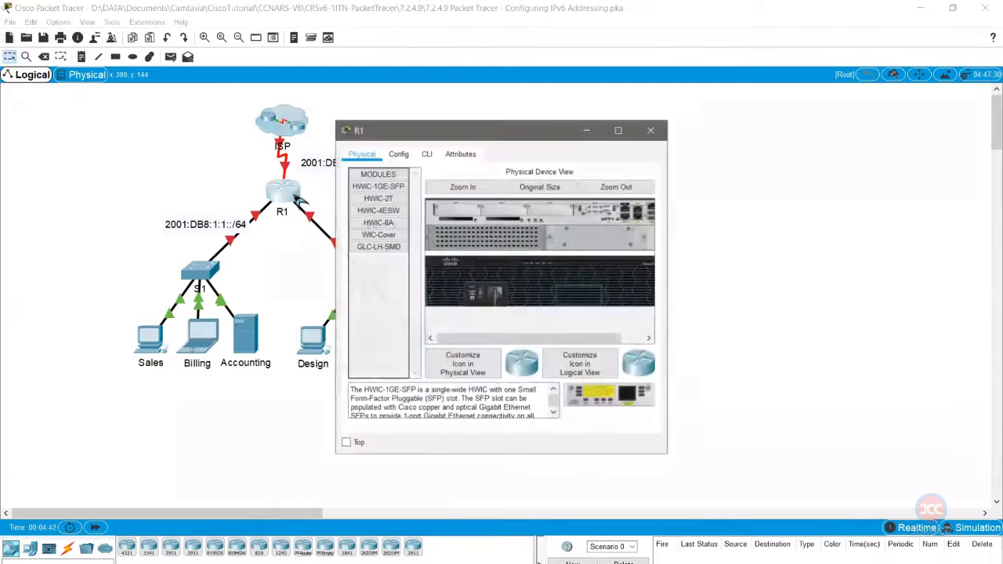
pyautogui.click(426, 154)
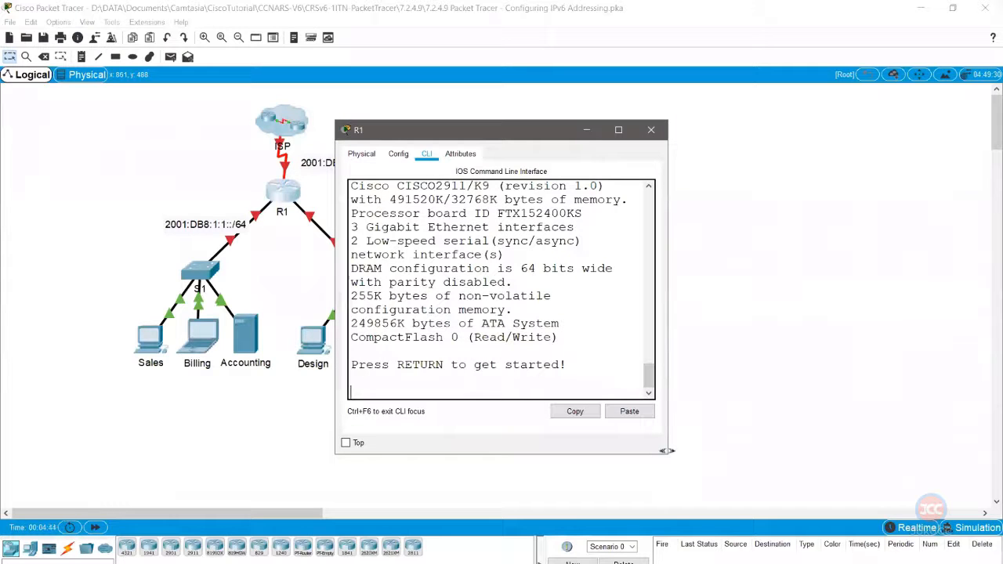
pyautogui.moveTo(667, 451); pyautogui.dragTo(926, 500)
pyautogui.press('Return')
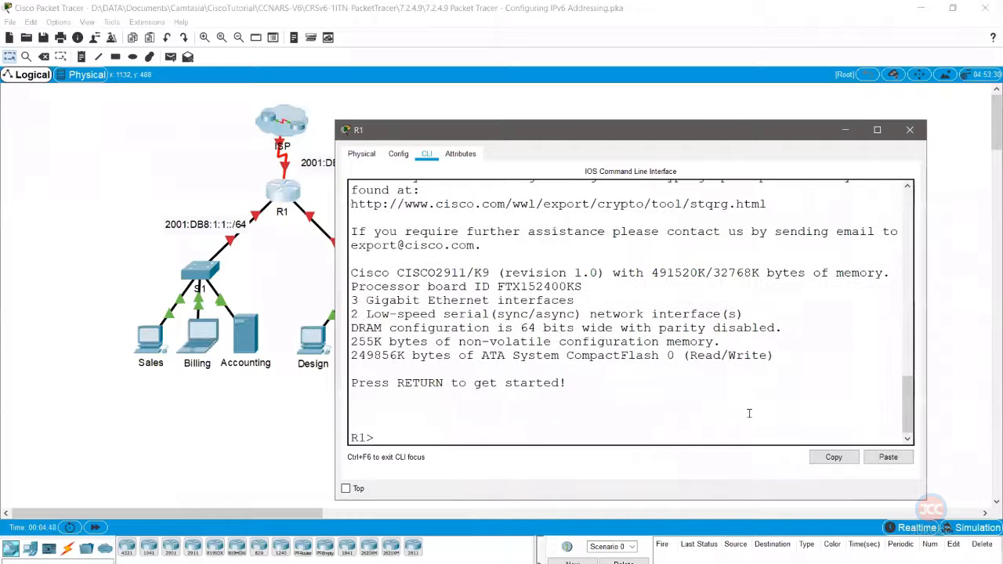
# Step: Enter global configuration mode on R1 and enable IPv6 forwarding with ipv6 unicast-routing
pyautogui.write('enable')
pyautogui.press('Return')
pyautogui.write('co')
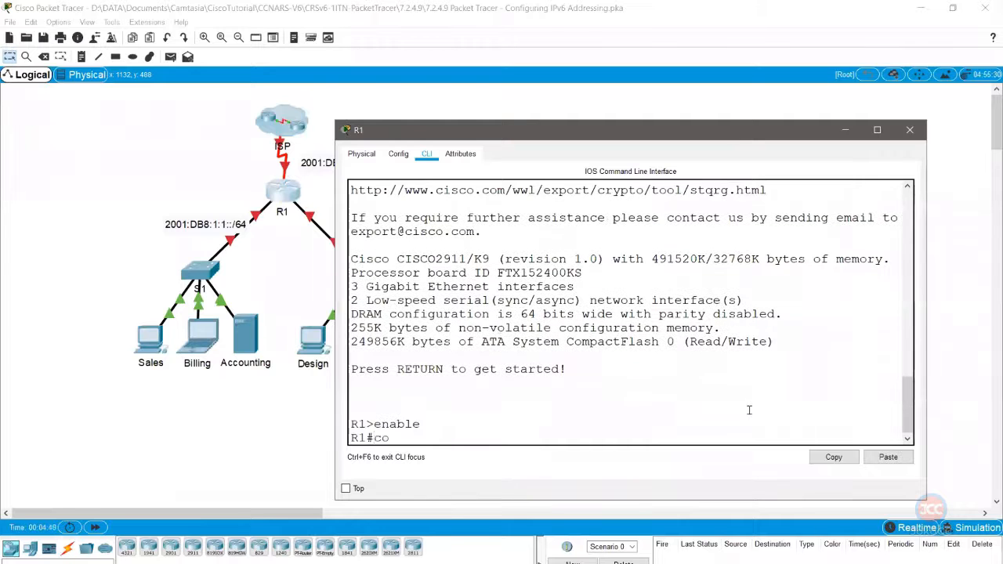
pyautogui.write('nf terminal')
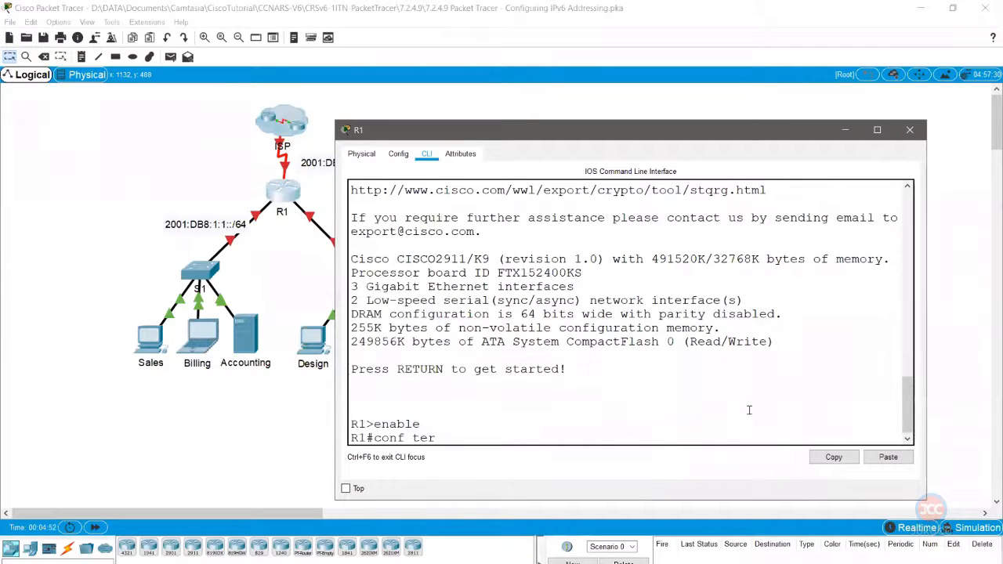
pyautogui.press('Return')
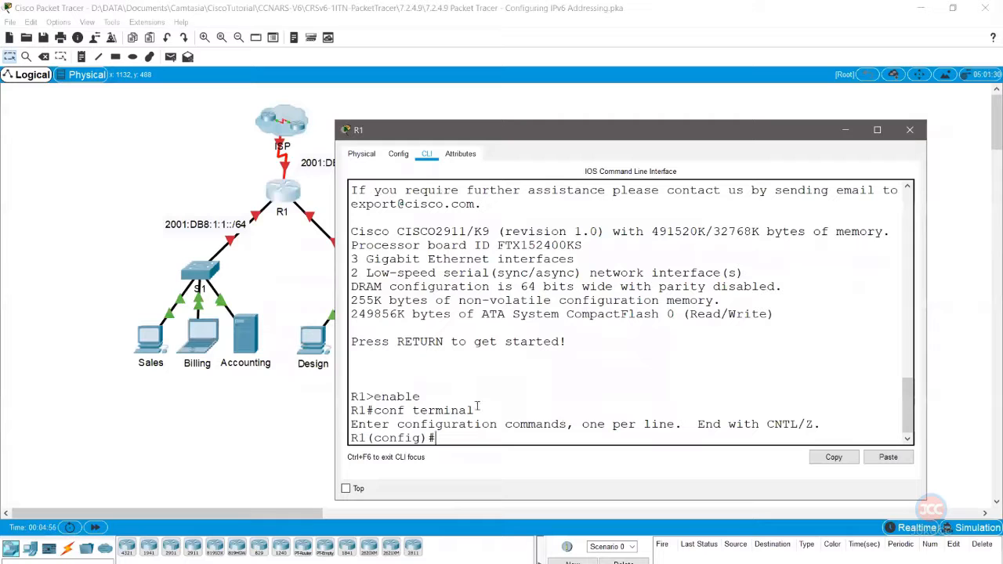
pyautogui.write('ipv6 unic')
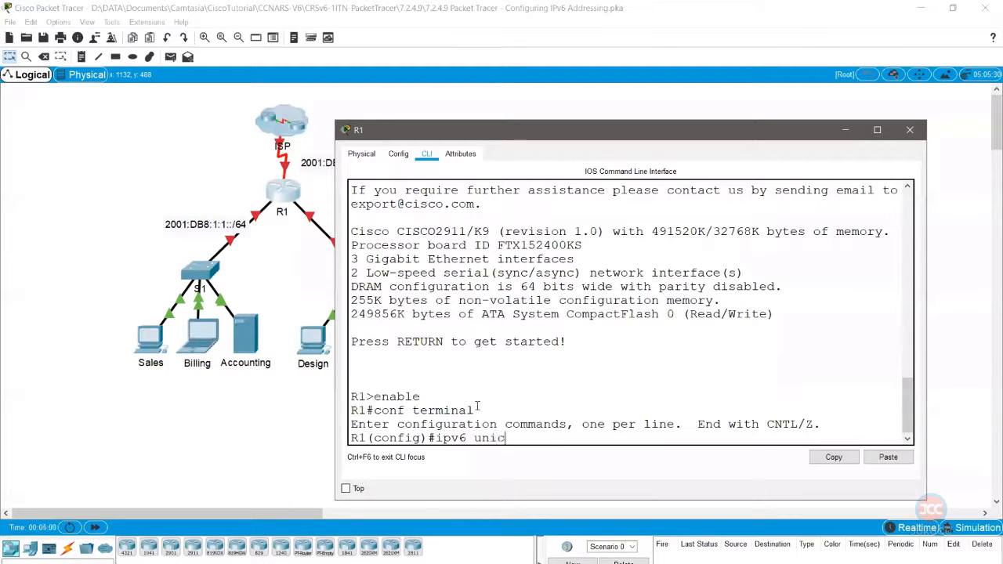
pyautogui.write('ast-routing')
pyautogui.press('Return')
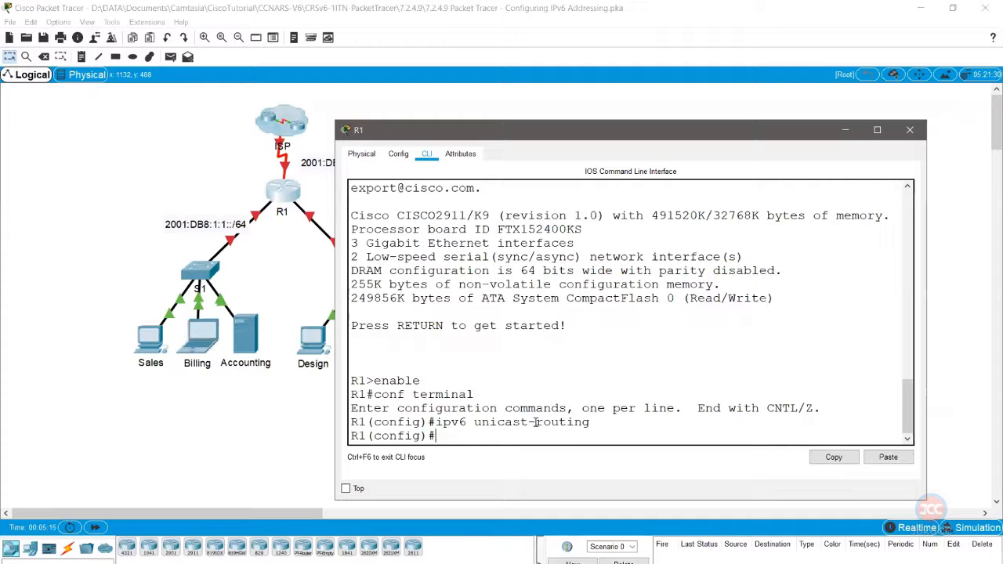
# Step: Enter configuration of R1's interface Gi0/0 and assign it the IPv6 address 2001:DB8:1:1::1/64
pyautogui.write('inter')
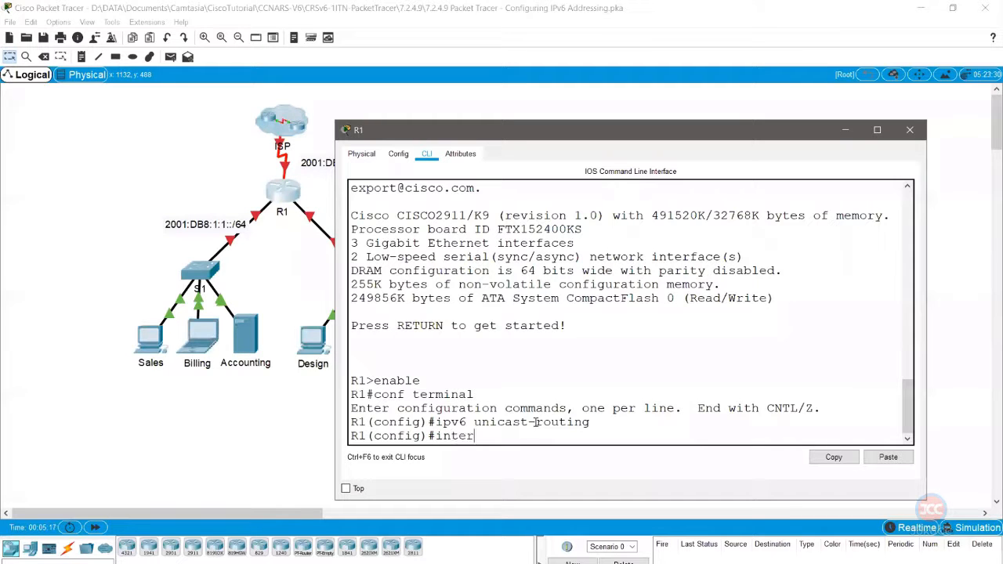
pyautogui.write('face Gi0/0')
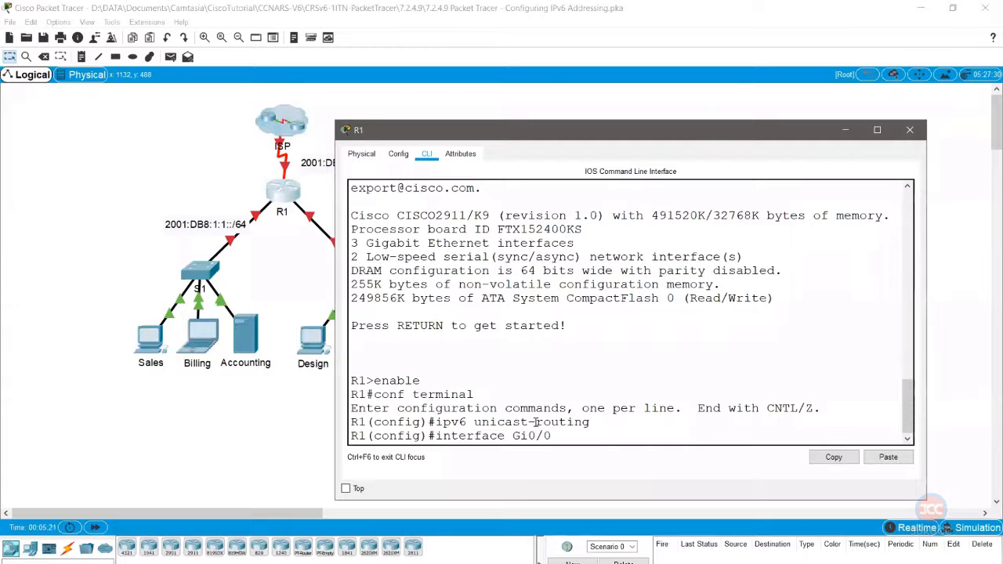
pyautogui.press('Return')
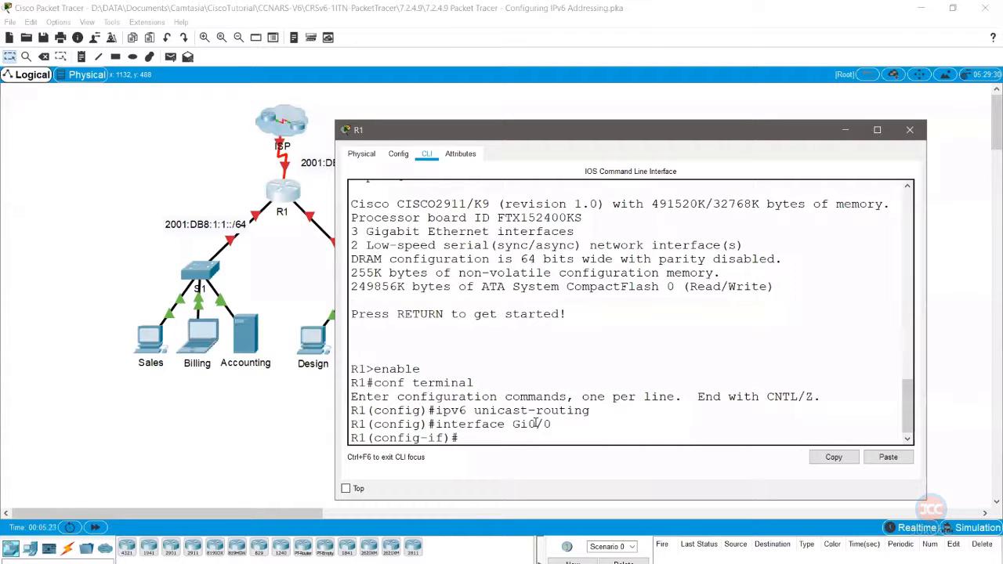
pyautogui.write('ipv6 address')
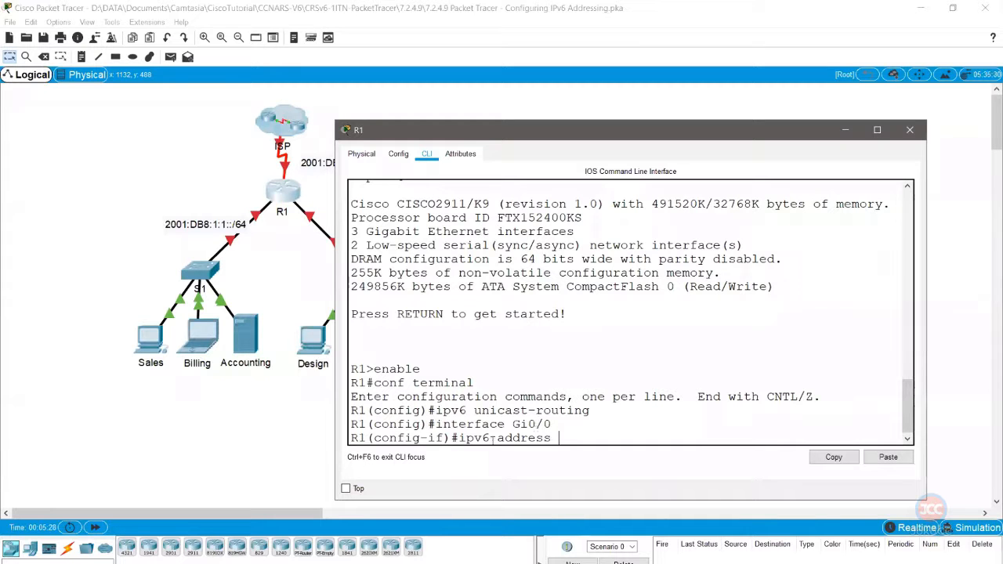
pyautogui.moveTo(489, 439); pyautogui.dragTo(474, 439)
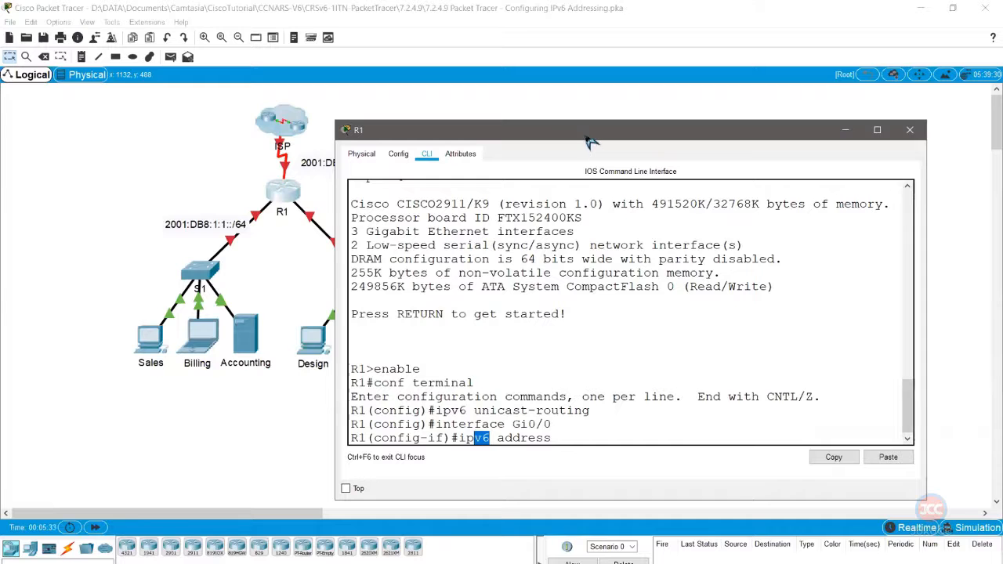
pyautogui.moveTo(464, 123); pyautogui.dragTo(339, 96)
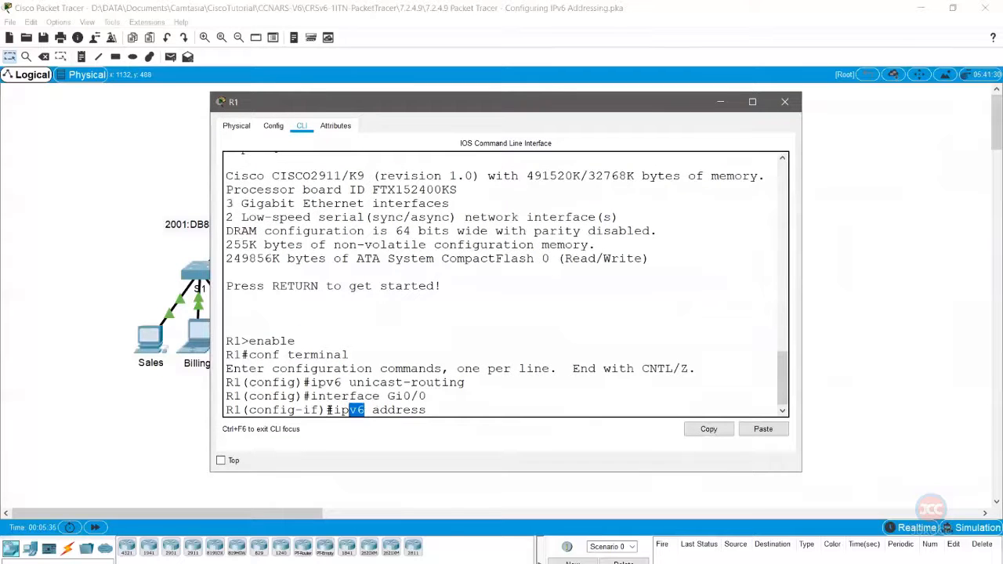
pyautogui.click(441, 411)
pyautogui.write('2001:DB')
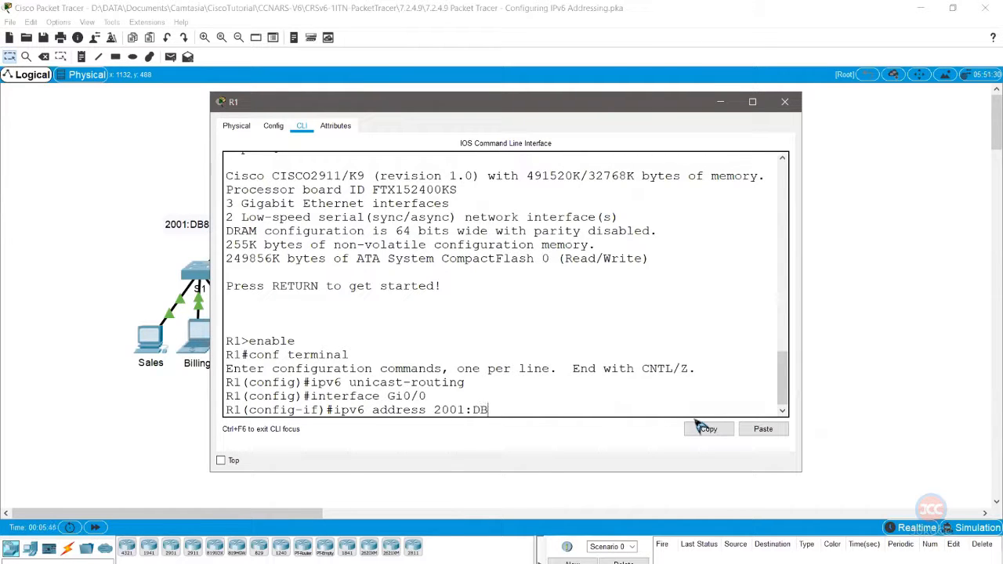
pyautogui.write('8:1:1')
pyautogui.write('::1/64')
pyautogui.press('Return')
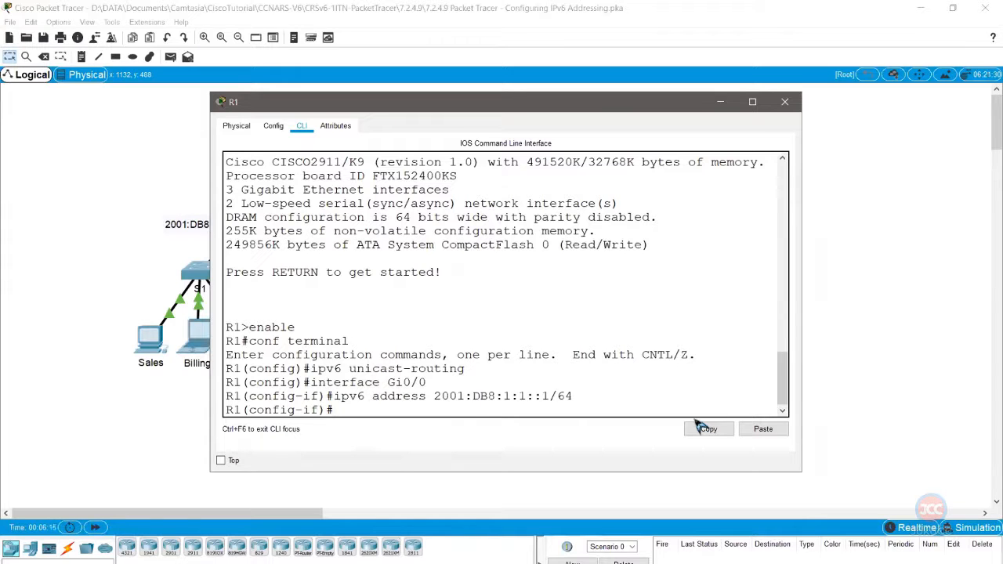
# Step: Assign the link-local IPv6 address FE80::1 to R1's Gi0/0 interface and activate it with no shutdown
pyautogui.write('ipv6 address FE')
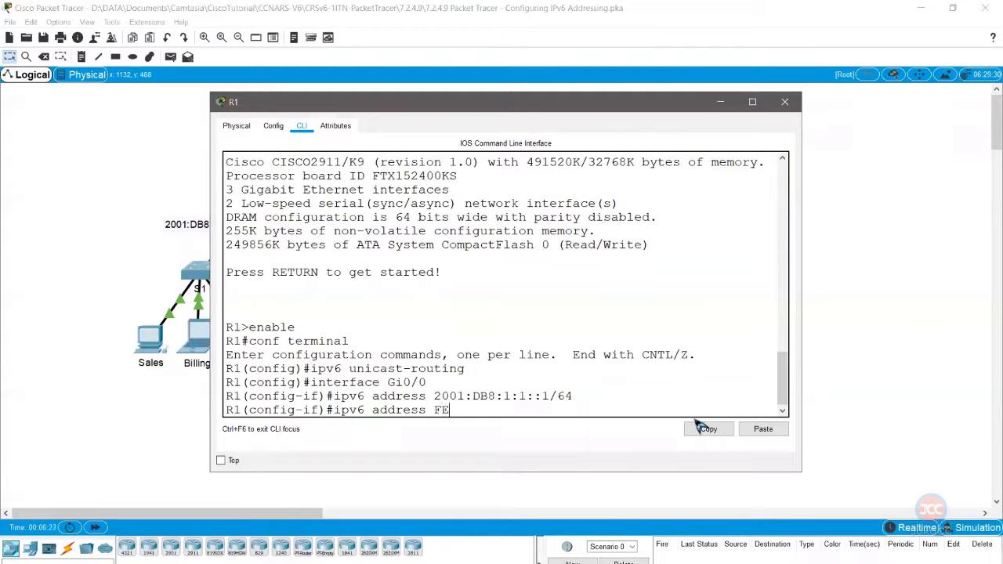
pyautogui.write('80')
pyautogui.write('::1')
pyautogui.write('/')
pyautogui.press('BackSpace')
pyautogui.write('link-')
pyautogui.press('BackSpace')
pyautogui.press('BackSpace')
pyautogui.write('-local')
pyautogui.moveTo(464, 110); pyautogui.dragTo(660, 121)
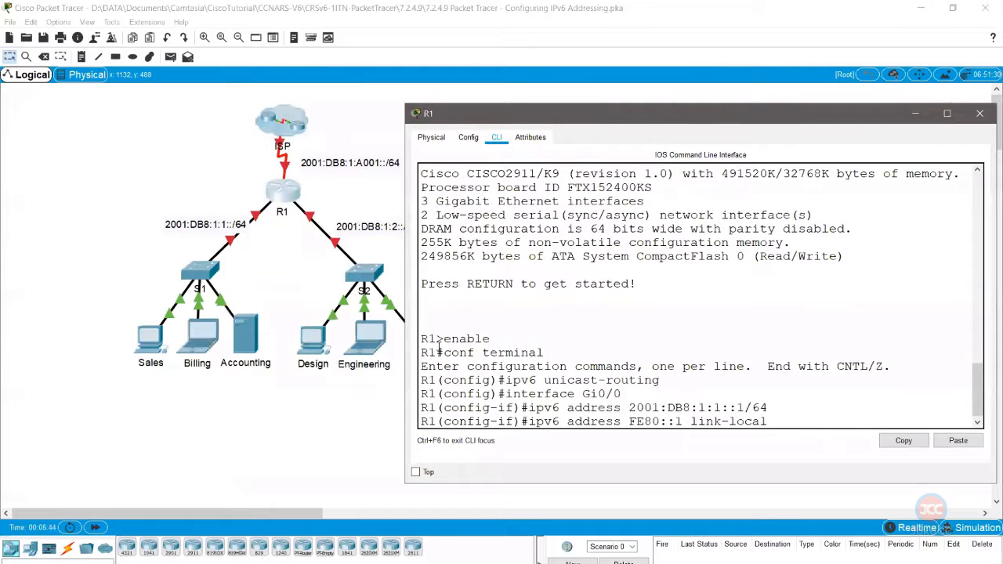
pyautogui.moveTo(768, 422); pyautogui.dragTo(529, 422)
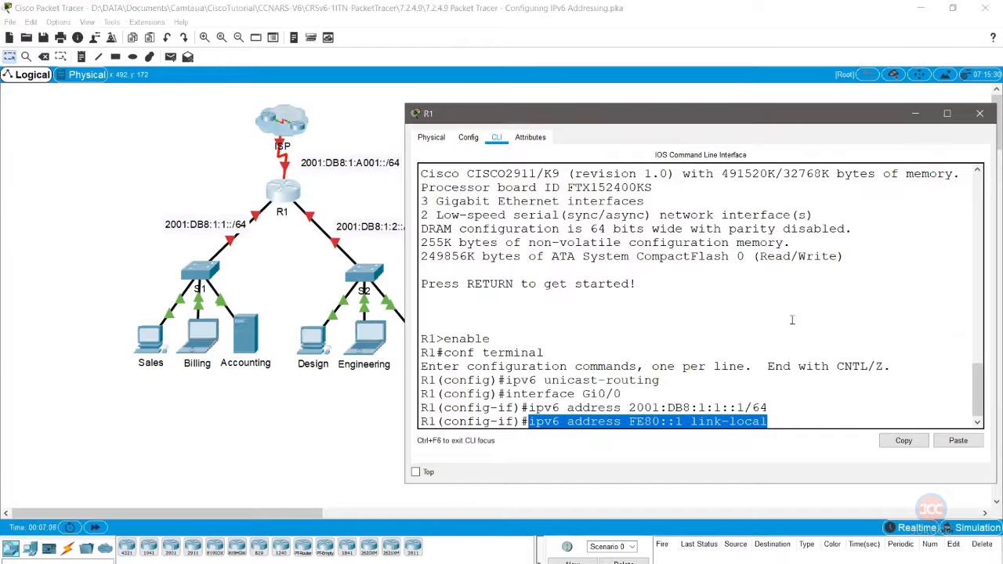
pyautogui.click(815, 420)
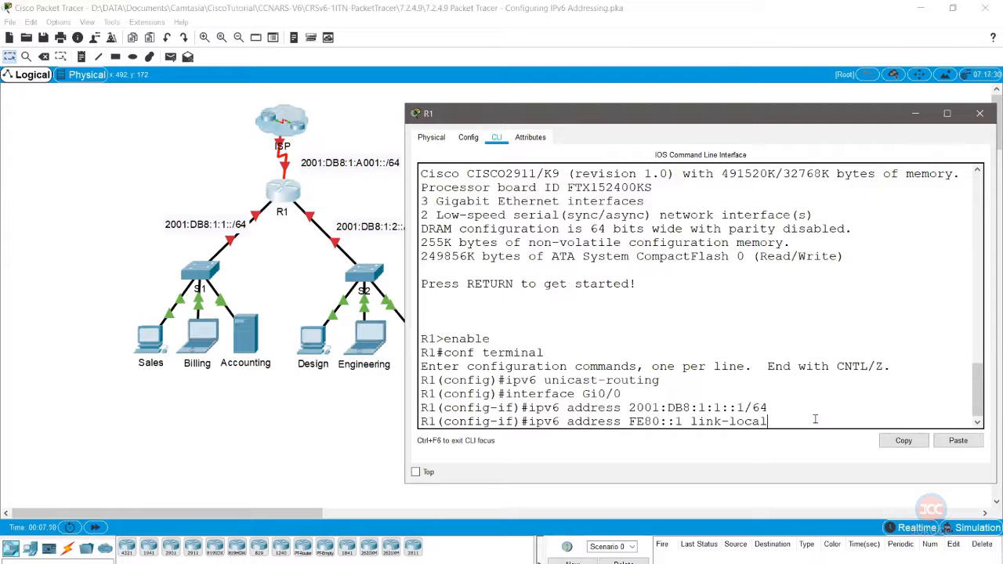
pyautogui.press('Return')
pyautogui.write('no shutdown')
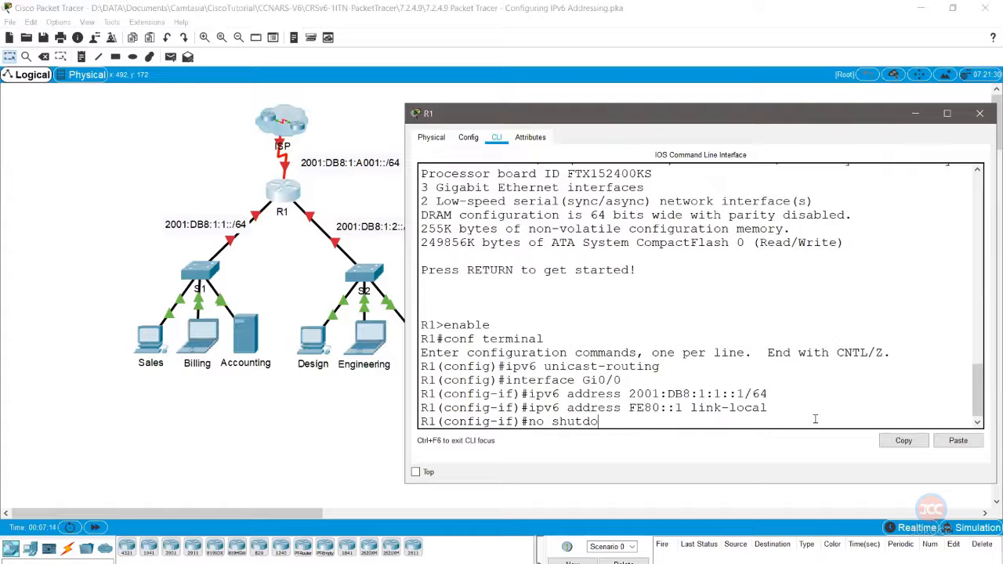
pyautogui.press('Return')
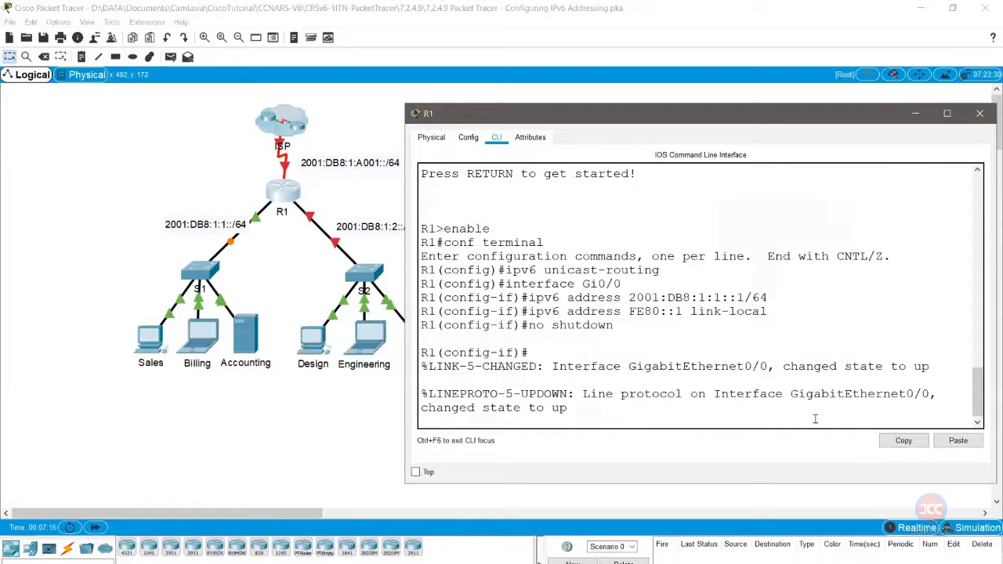
# Step: Enter configuration of R1's interface Gi0/1 and assign it the IPv6 address 2001:DB8:1:2::1/64
pyautogui.press('Return')
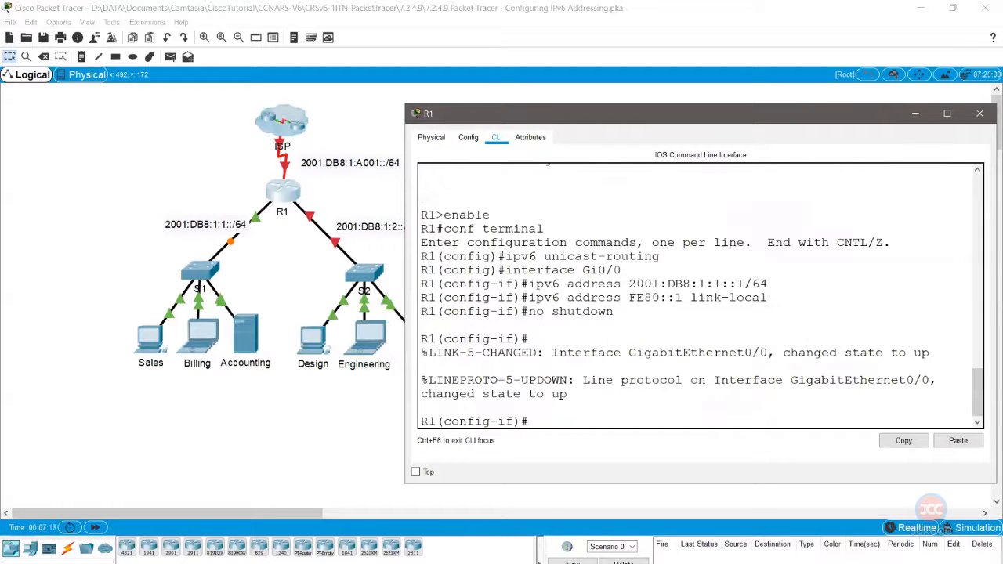
pyautogui.write('interface Gi0/1')
pyautogui.press('Return')
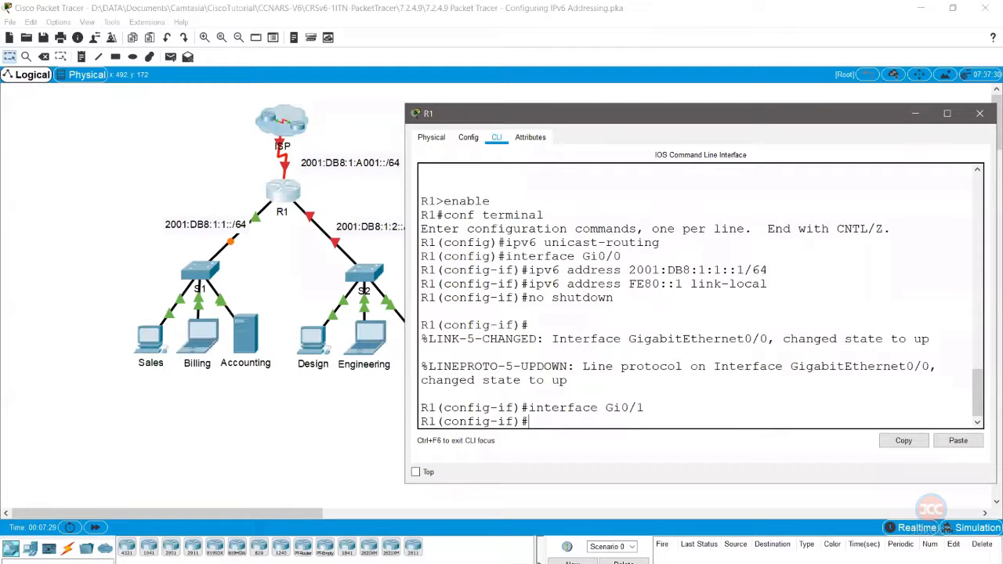
pyautogui.press('Up')
pyautogui.press('Up')
pyautogui.press('Up')
pyautogui.press('Up')
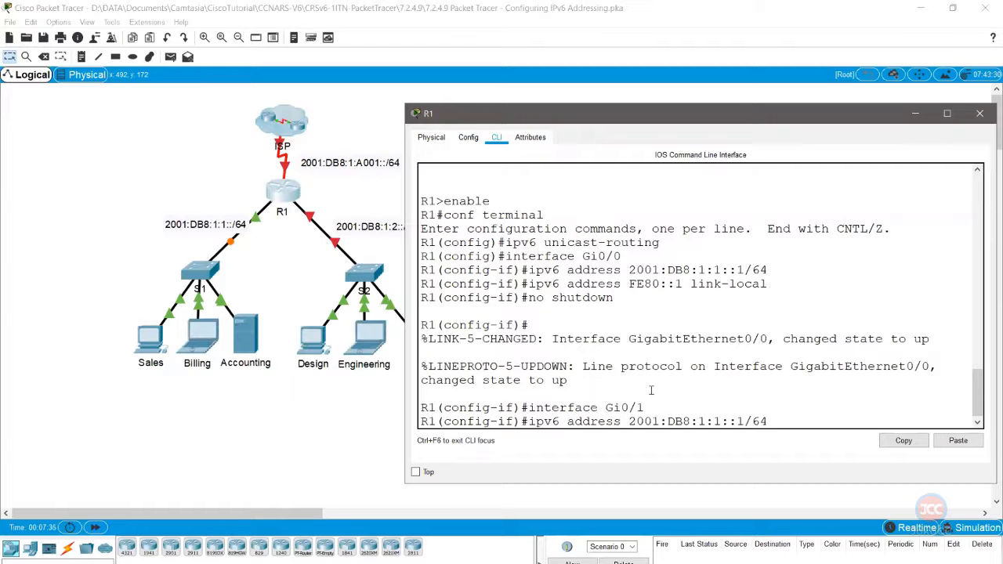
pyautogui.press('Left')
pyautogui.press('Left')
pyautogui.press('Left')
pyautogui.press('Left')
pyautogui.press('Left')
pyautogui.press('Left')
pyautogui.press('Left')
pyautogui.press('Left')
pyautogui.press('Left')
pyautogui.press('Left')
pyautogui.press('BackSpace')
pyautogui.write('2')
pyautogui.press('Return')
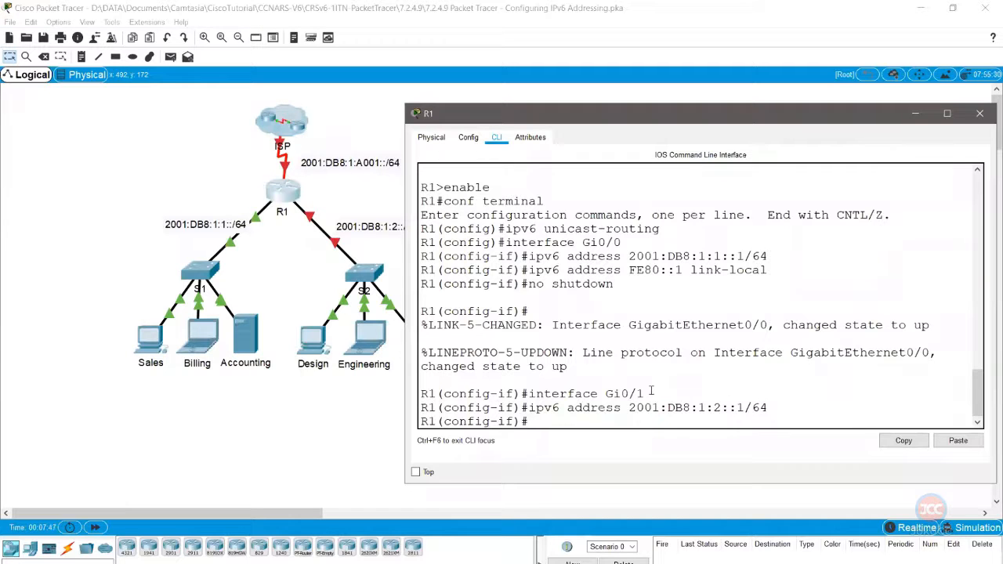
# Step: Assign the link-local IPv6 address FE80::1 to R1's Gi0/1 interface and activate it with no shutdown
pyautogui.write('ipv6 address FE80::1 link-local')
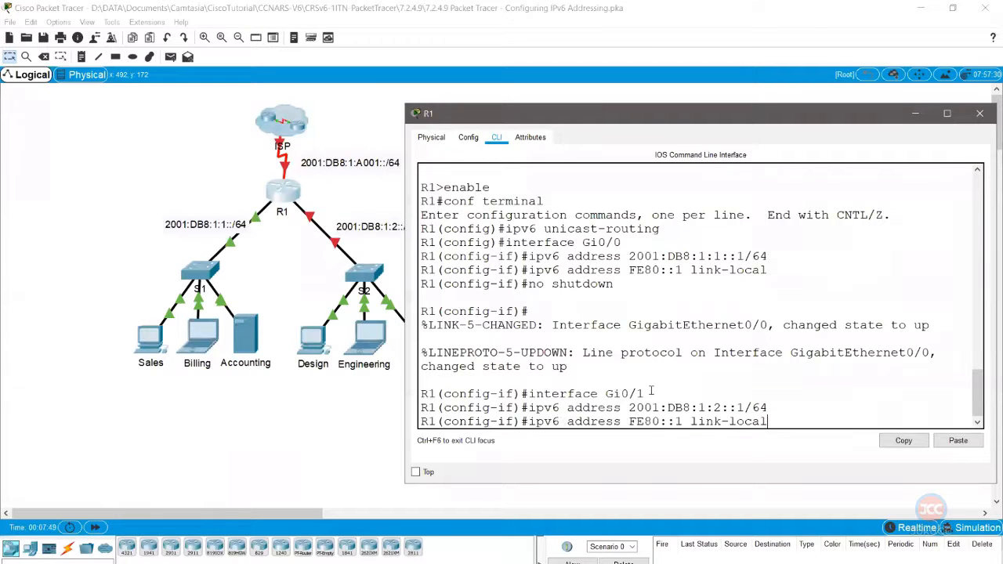
pyautogui.press('Return')
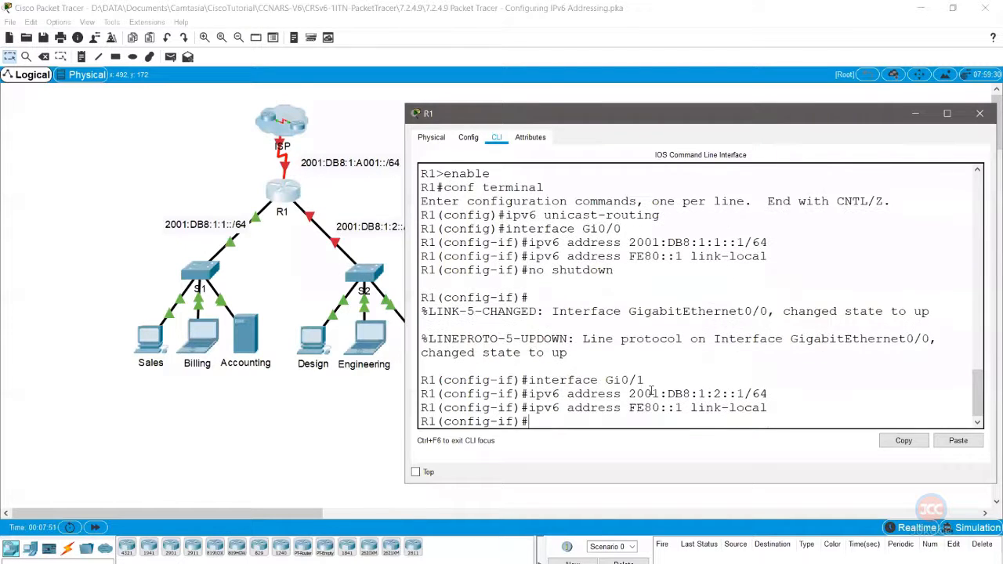
pyautogui.write('no shutdown')
pyautogui.press('Return')
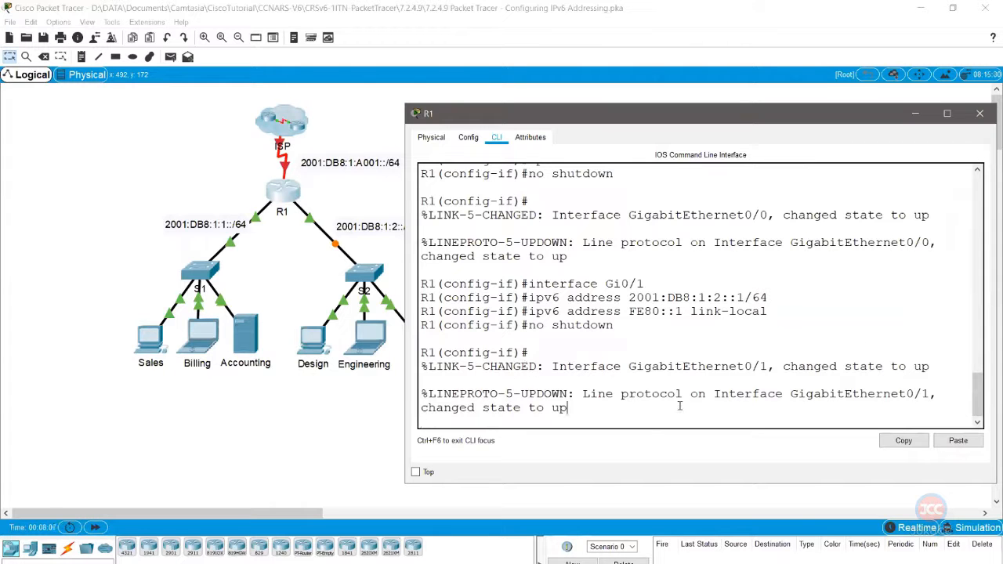
pyautogui.press('Return')
# Step: Switch R1's configuration to the serial interface Ser0/0/0 that leads to the ISP
pyautogui.press('Up')
pyautogui.press('Up')
pyautogui.press('Up')
pyautogui.press('Up')
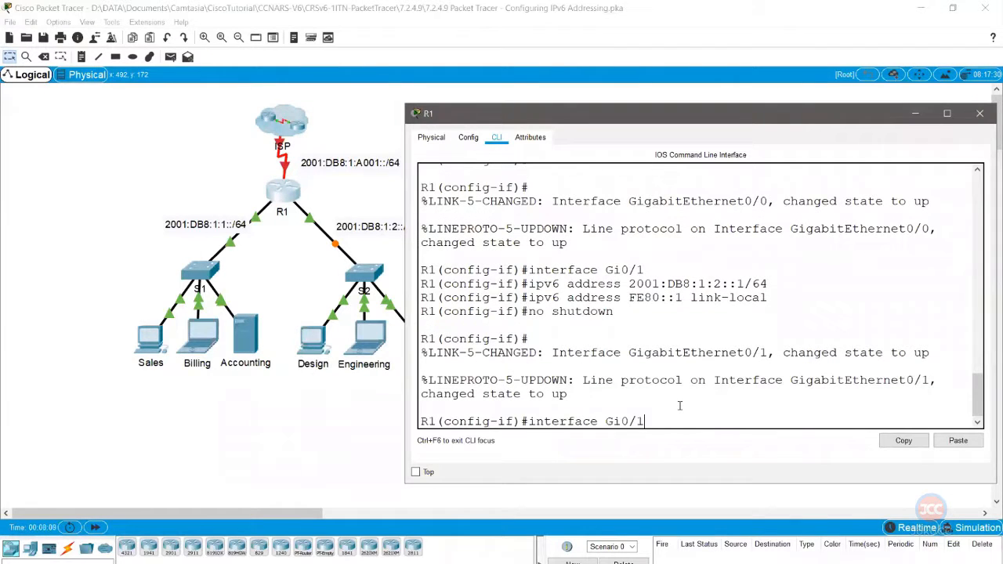
pyautogui.press('BackSpace')
pyautogui.press('BackSpace')
pyautogui.press('BackSpace')
pyautogui.press('BackSpace')
pyautogui.press('BackSpace')
pyautogui.write('SEr0/0/0')
pyautogui.press('Return')
# Step: Assign the IPv6 address 2001:DB8:1:A001::2/64 to R1's Ser0/0/0 interface
pyautogui.press('Up')
pyautogui.press('Up')
pyautogui.press('Up')
pyautogui.press('Up')
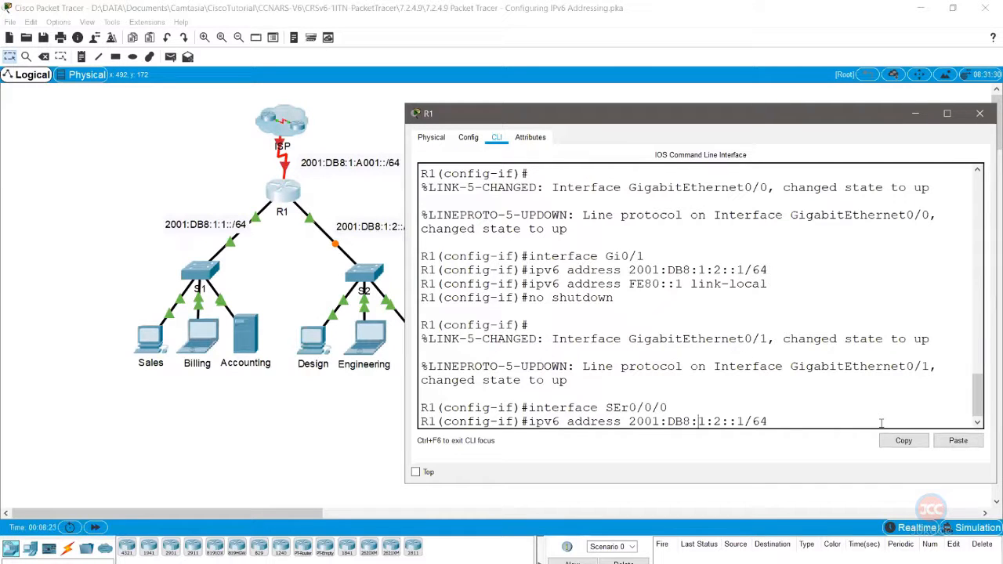
pyautogui.press('BackSpace')
pyautogui.write('A001')
pyautogui.press('Right')
pyautogui.press('Right')
pyautogui.press('Delete')
pyautogui.write('2')
pyautogui.press('Return')
# Step: Assign the link-local IPv6 address FE80::1 to R1's Ser0/0/0 interface and activate it with no shutdown
pyautogui.press('Up')
pyautogui.press('Up')
pyautogui.press('Up')
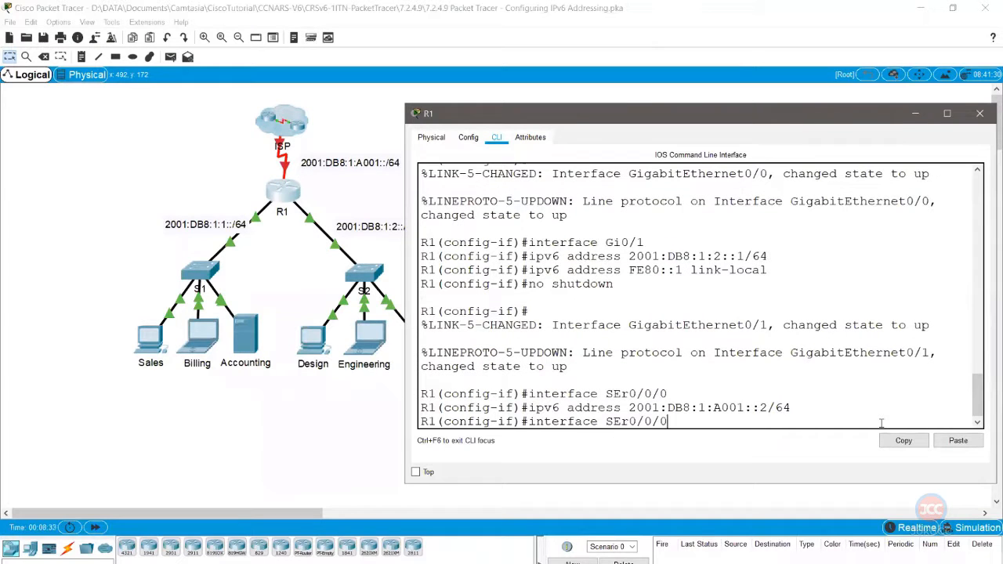
pyautogui.press('Up')
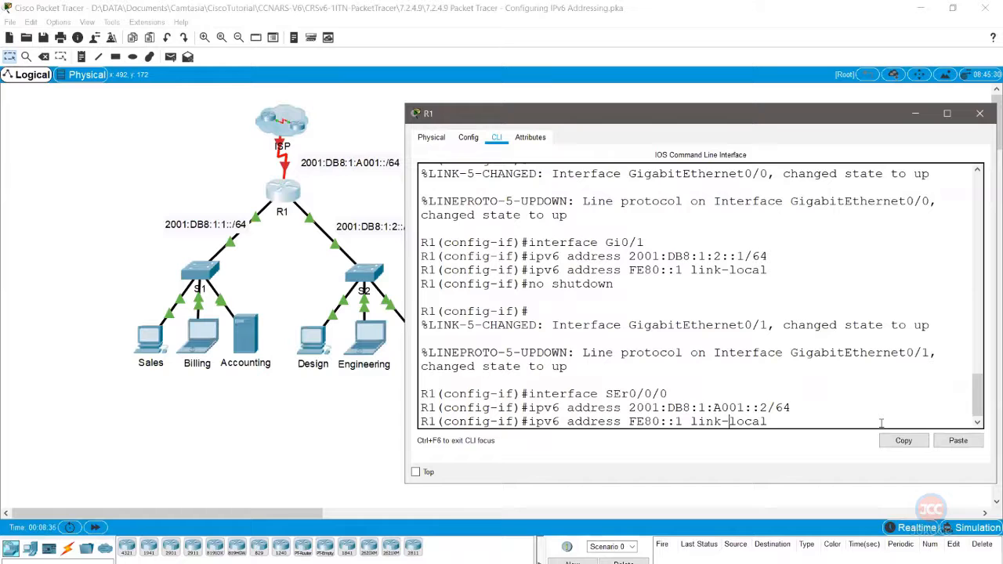
pyautogui.press('Return')
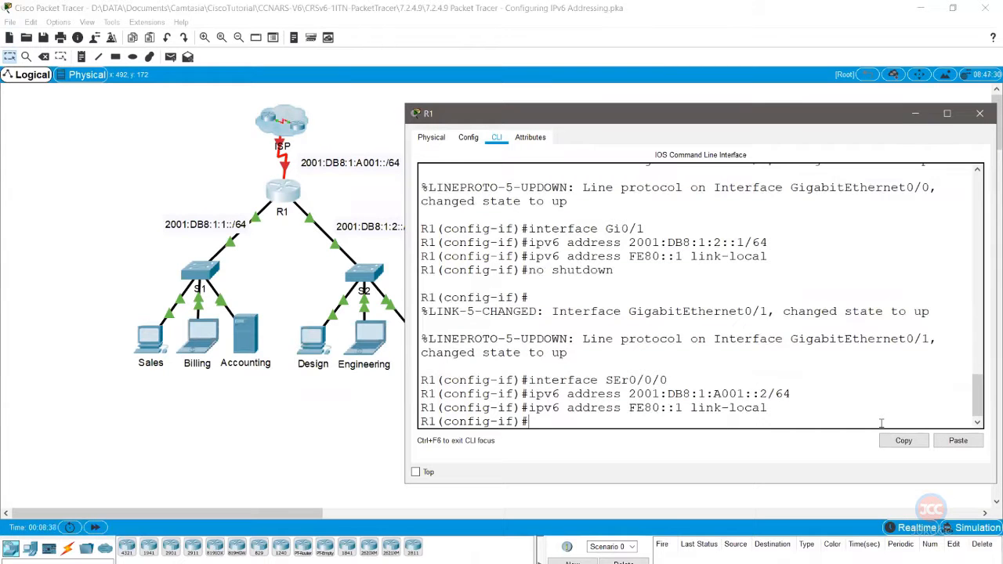
pyautogui.press('Up')
pyautogui.press('Up')
pyautogui.press('Up')
pyautogui.press('Up')
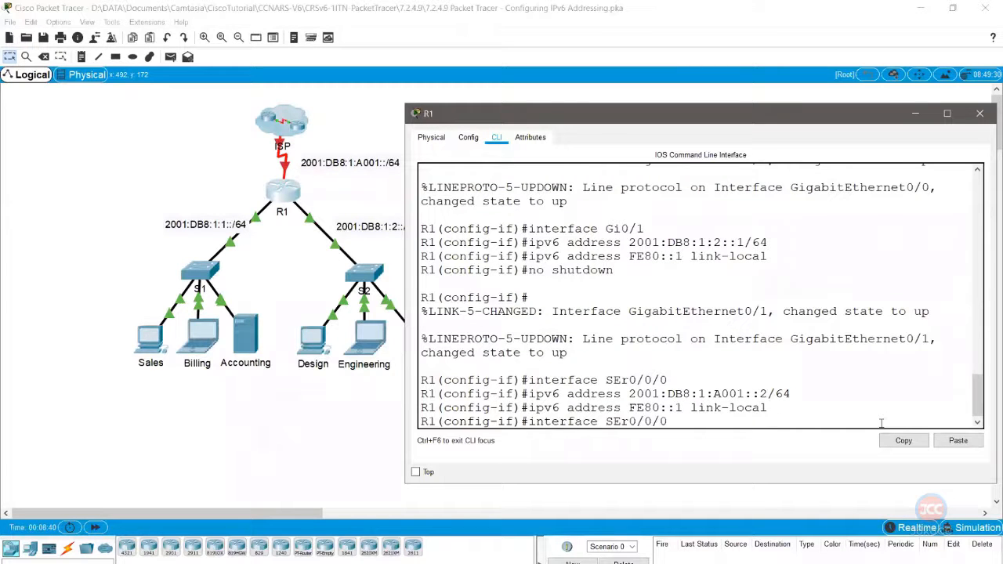
pyautogui.press('Return')
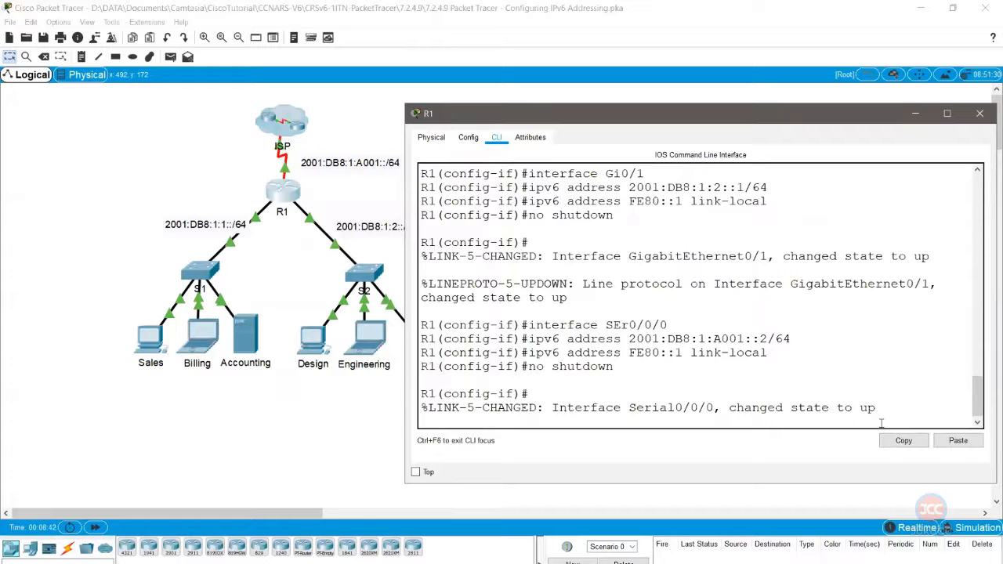
pyautogui.press('Return')
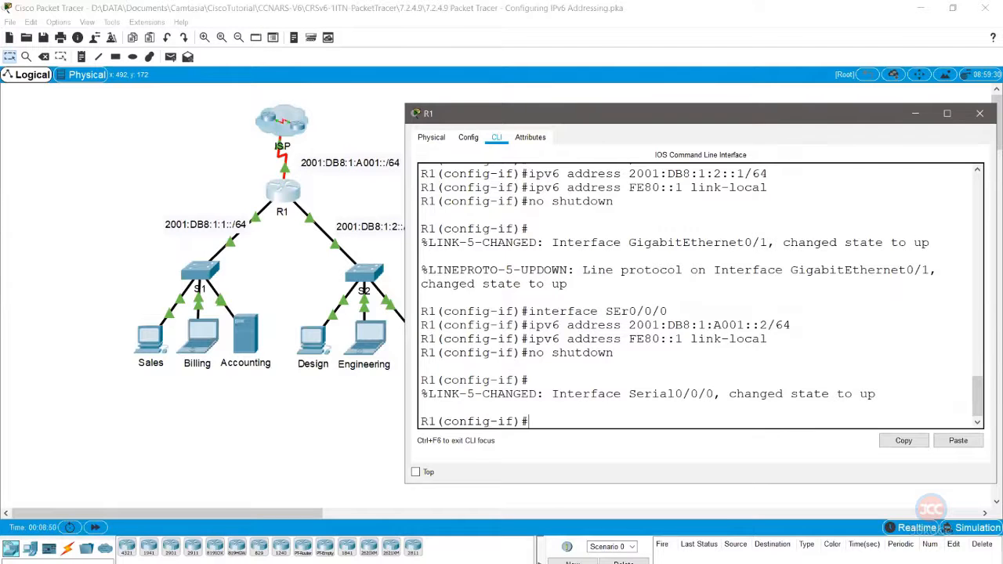
# Step: Exit interface and global configuration on R1 to return to privileged EXEC mode
pyautogui.write('exit')
pyautogui.press('Return')
pyautogui.write('e')
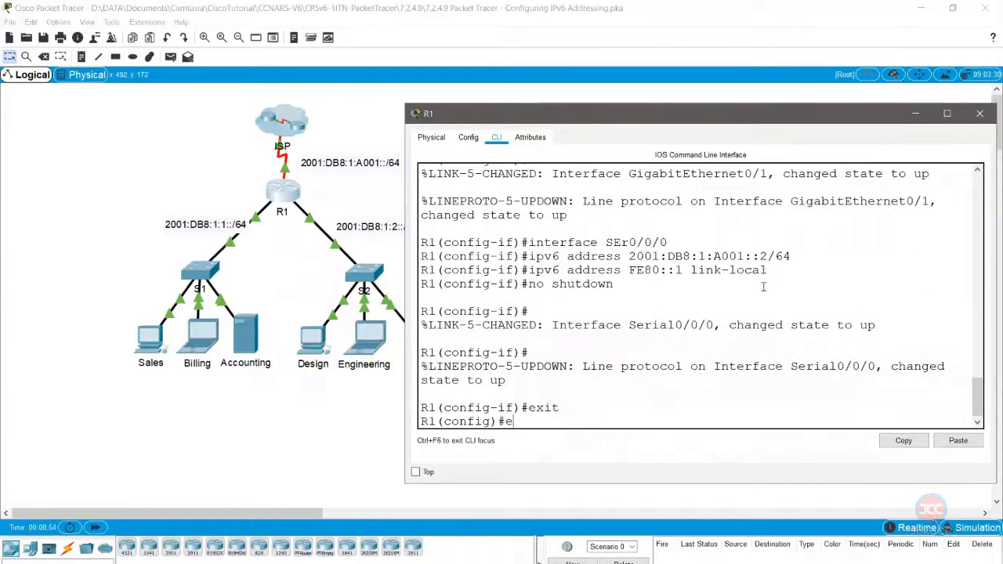
pyautogui.write('xit')
pyautogui.press('Return')
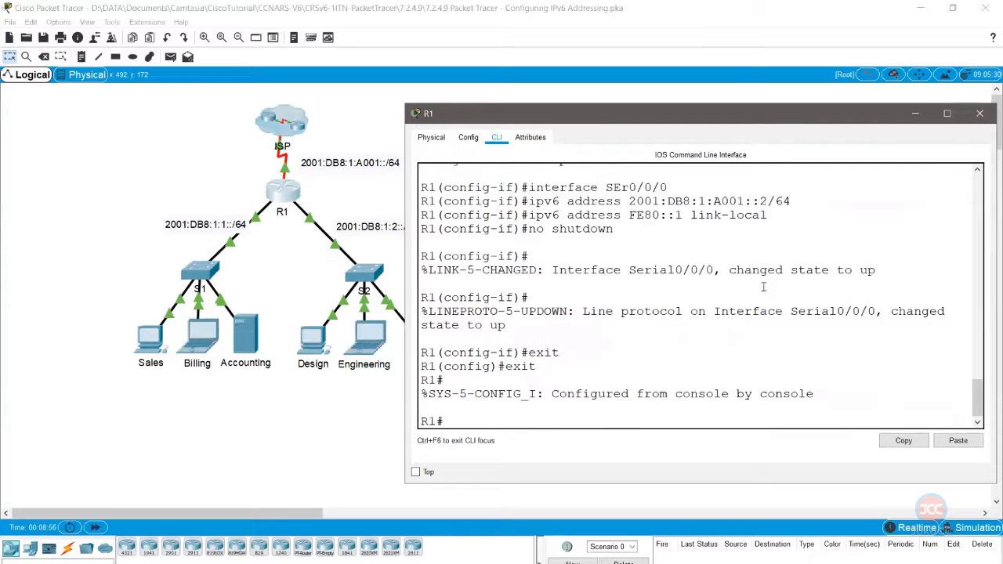
# Step: List R1's IPv6 interfaces with show ipv6 interface brief and widen the device window for the output
pyautogui.write('show ip interface brr')
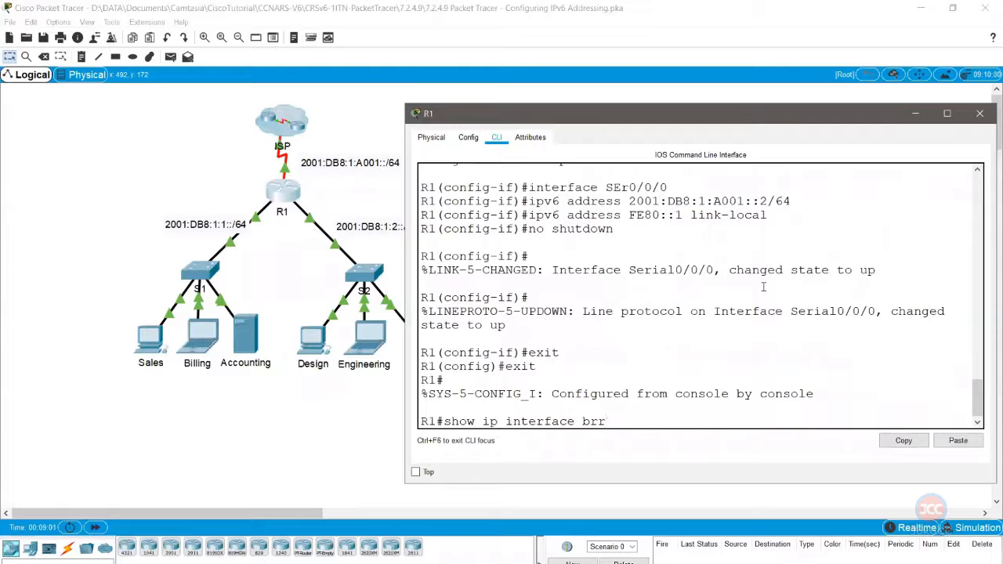
pyautogui.press('BackSpace')
pyautogui.write('if')
pyautogui.press('BackSpace')
pyautogui.press('BackSpace')
pyautogui.write('ef')
pyautogui.press('Left')
pyautogui.write('6')
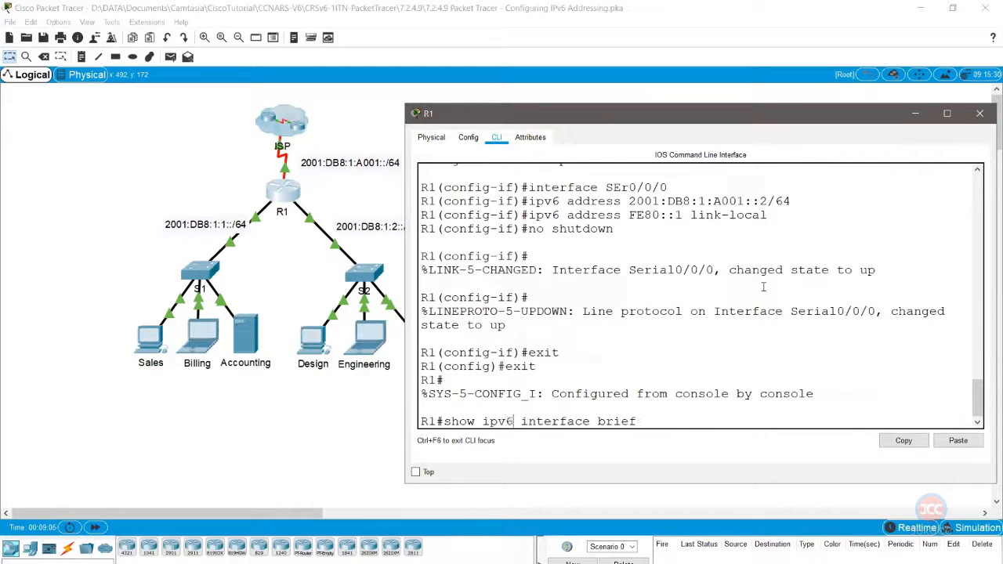
pyautogui.press('Return')
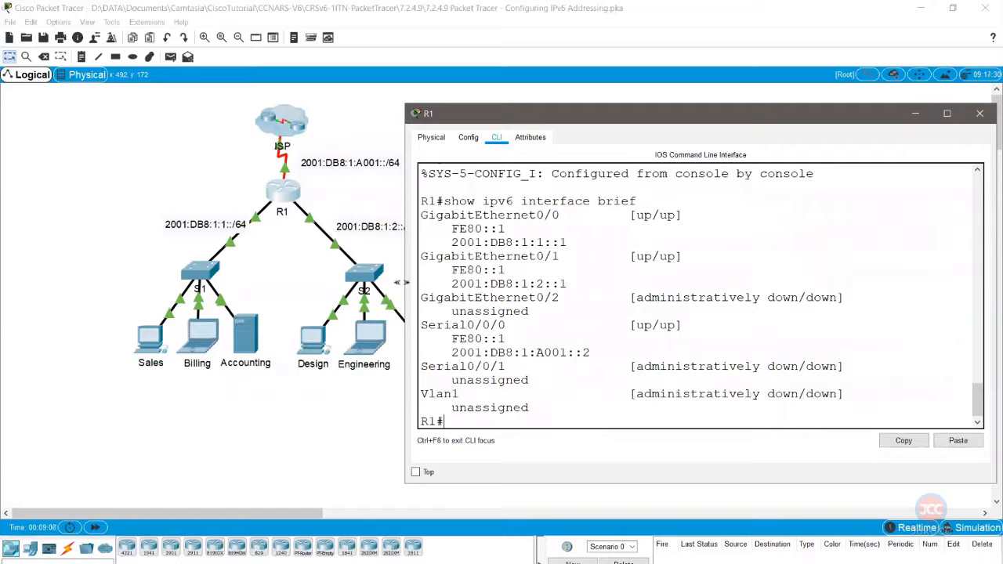
pyautogui.moveTo(401, 282); pyautogui.dragTo(232, 283)
pyautogui.press('Up')
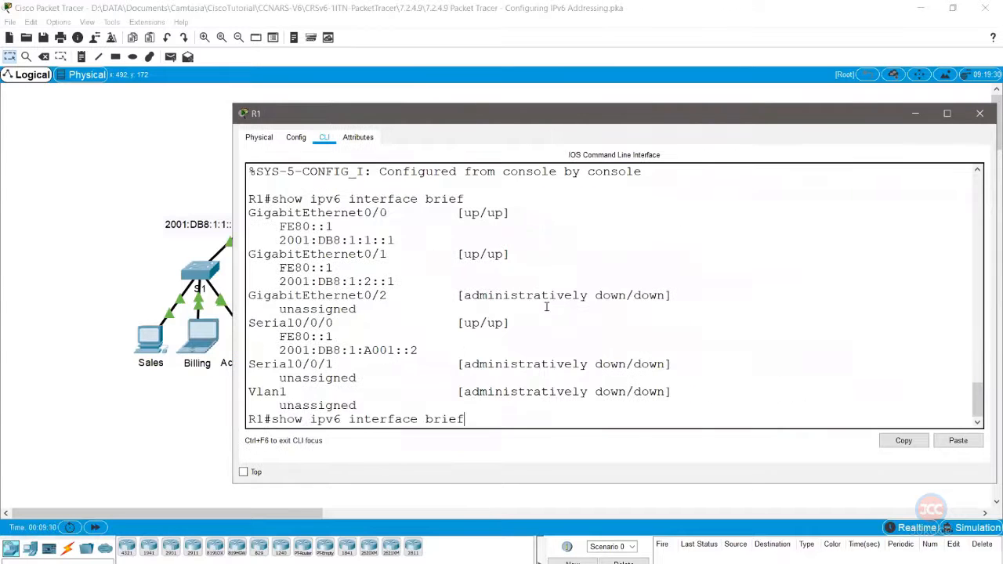
pyautogui.press('Return')
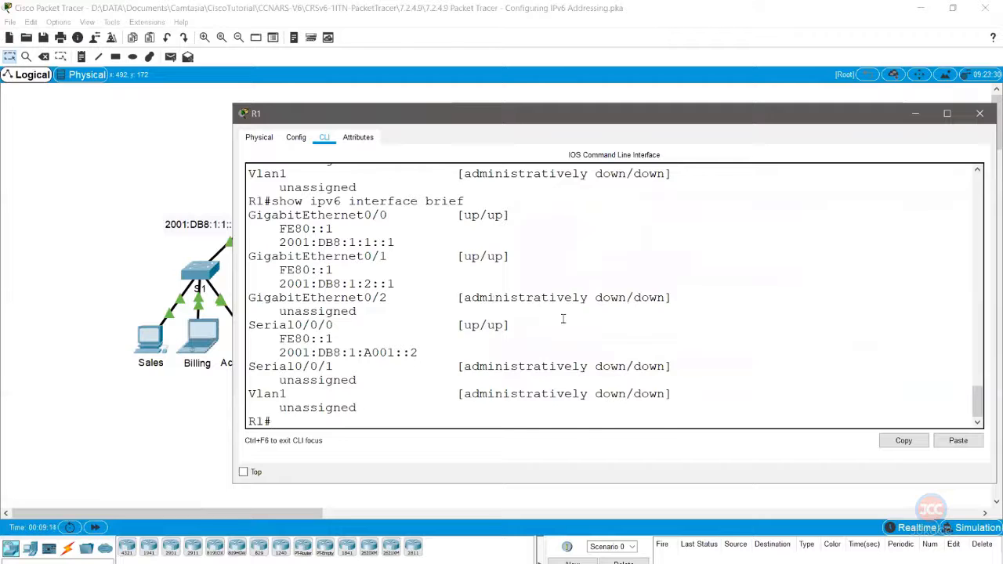
# Step: Examine the link-local and global IPv6 addresses listed for R1's GigabitEthernet and Serial interfaces
pyautogui.scroll(1, 562, 318)
pyautogui.scroll(-1, 341, 267)
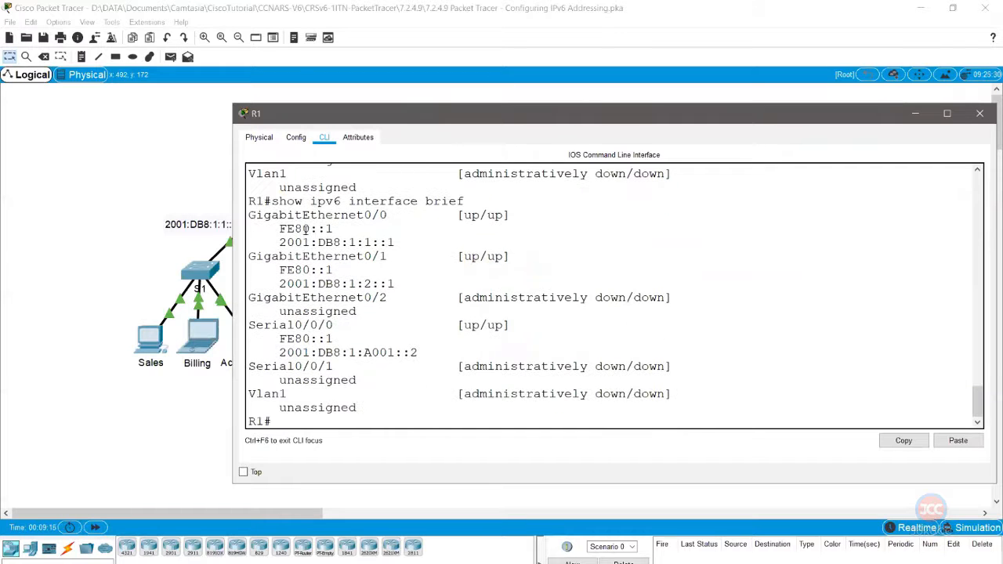
pyautogui.moveTo(311, 216); pyautogui.dragTo(495, 235)
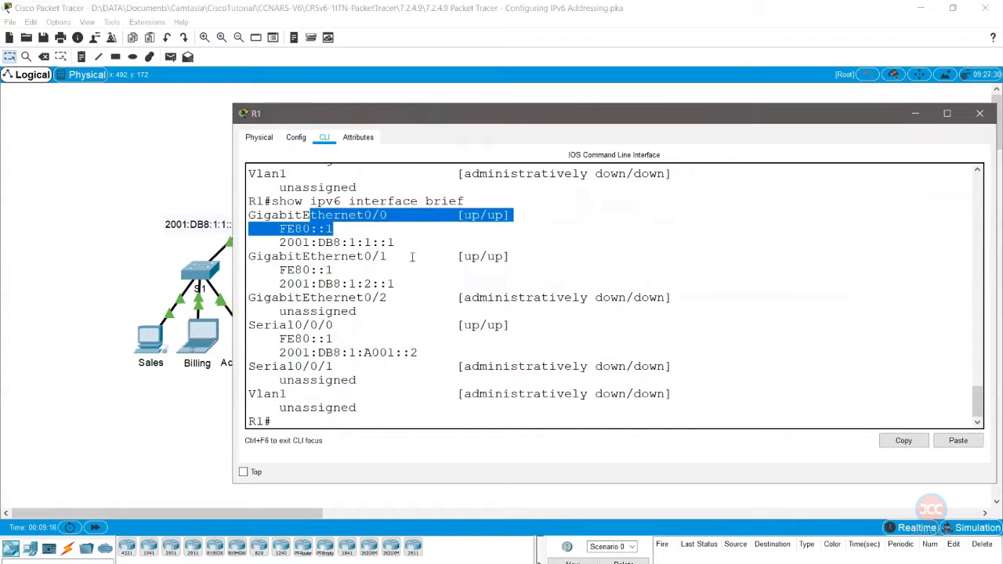
pyautogui.click(374, 243)
pyautogui.moveTo(398, 244); pyautogui.dragTo(329, 269)
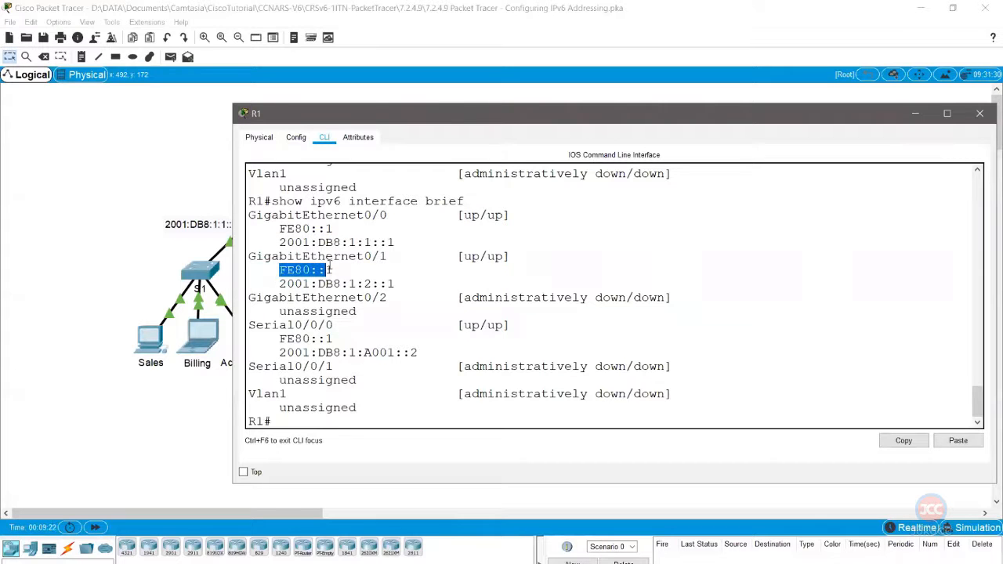
pyautogui.click(395, 286)
pyautogui.moveTo(395, 285); pyautogui.dragTo(271, 284)
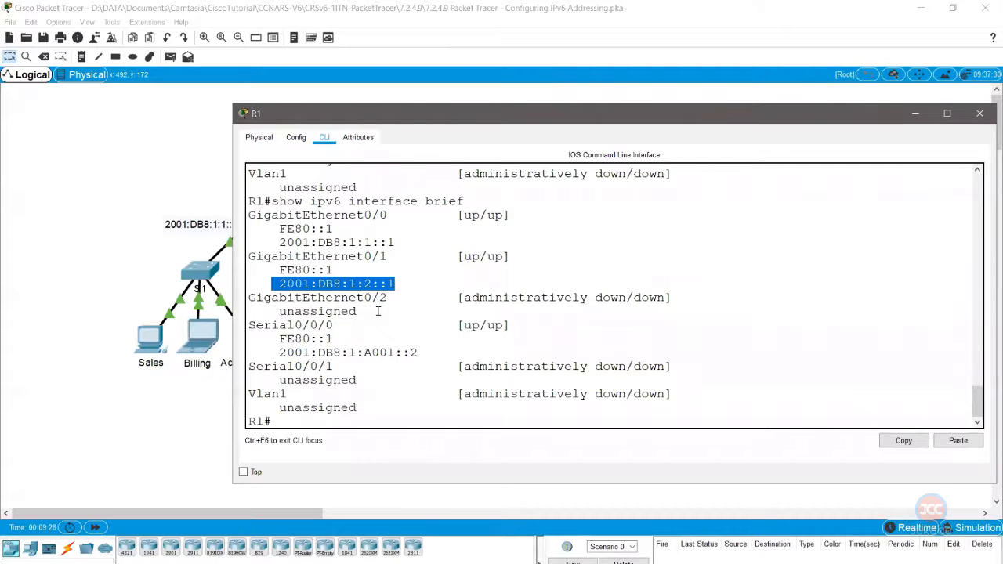
pyautogui.moveTo(377, 311); pyautogui.dragTo(233, 314)
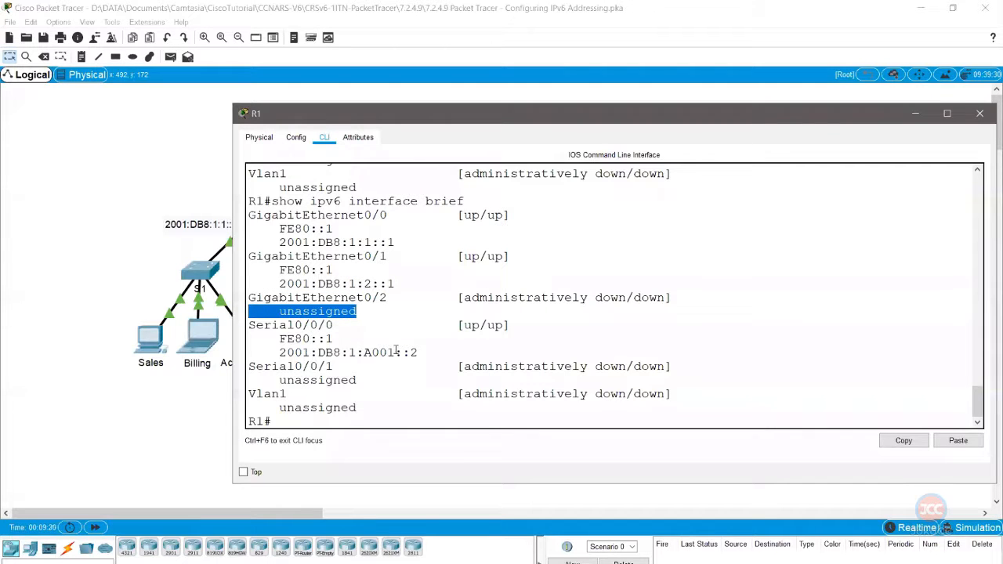
pyautogui.moveTo(351, 340); pyautogui.dragTo(276, 339)
pyautogui.moveTo(439, 356); pyautogui.dragTo(271, 352)
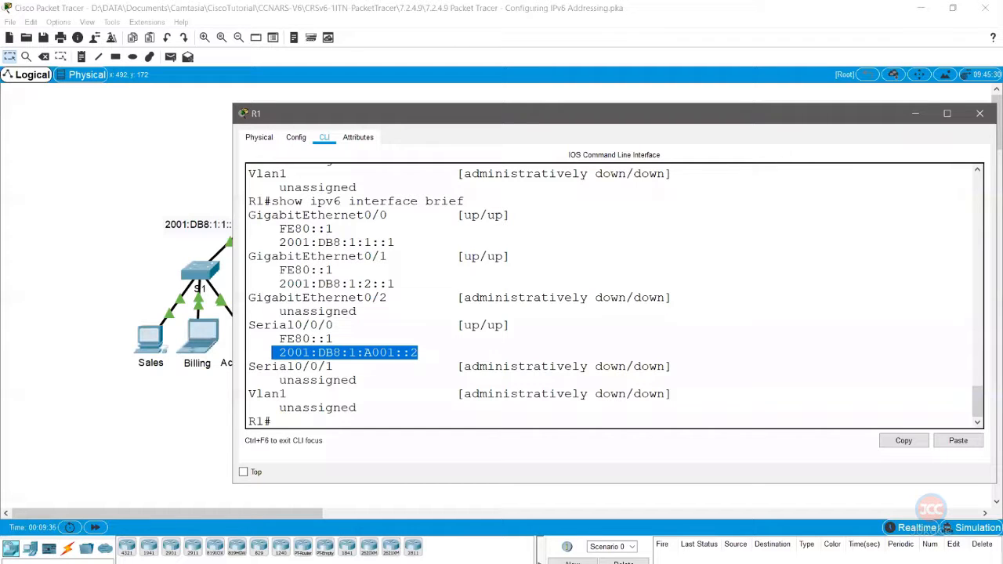
# Step: Minimize the R1 window and bring up the IP configuration of the Accounting server
pyautogui.click(914, 114)
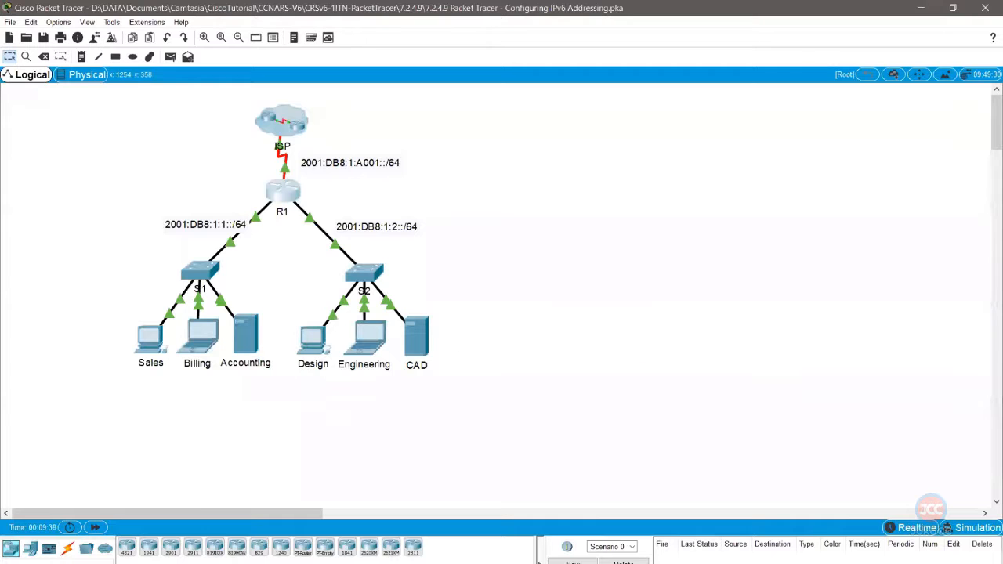
pyautogui.click(246, 339)
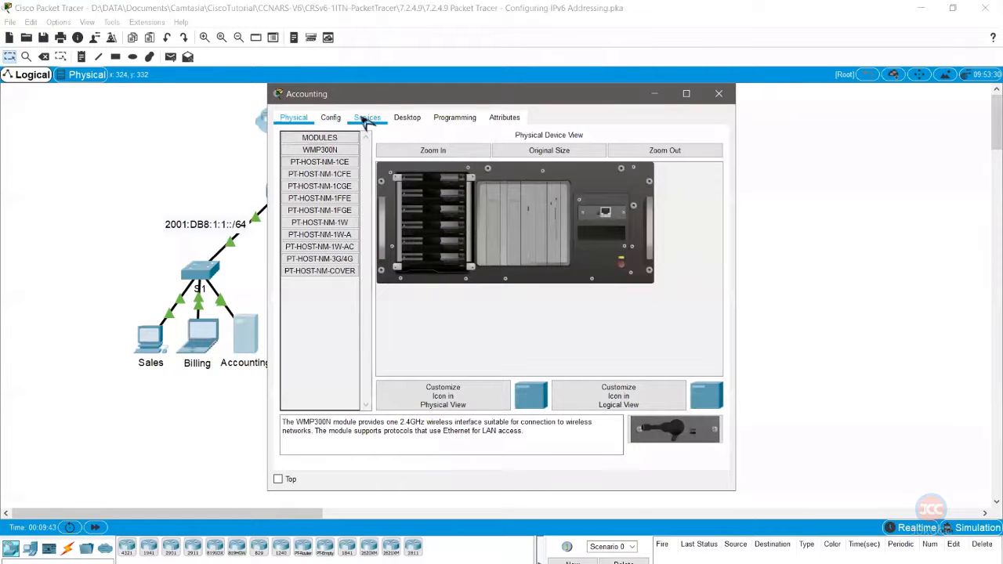
pyautogui.click(422, 124)
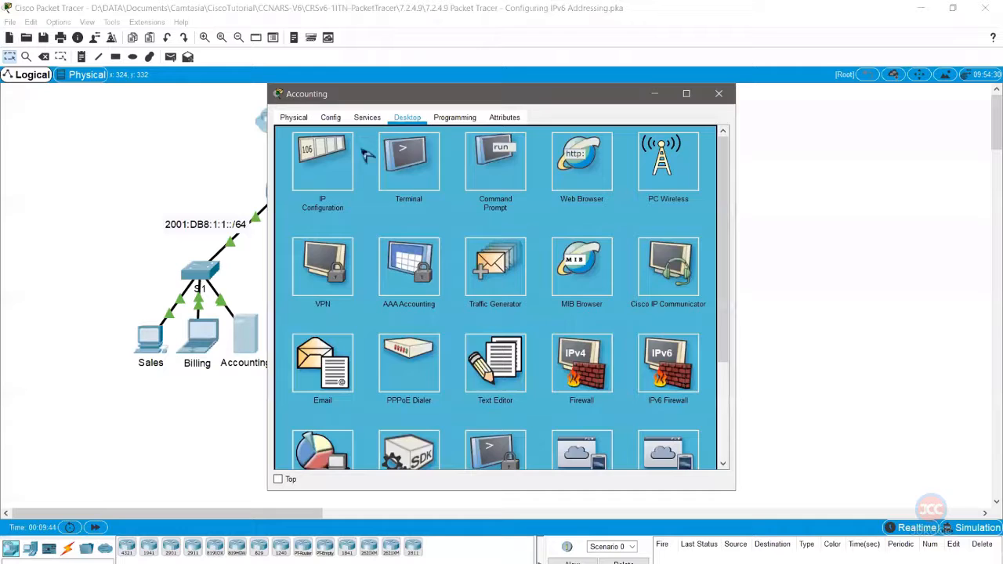
pyautogui.click(326, 171)
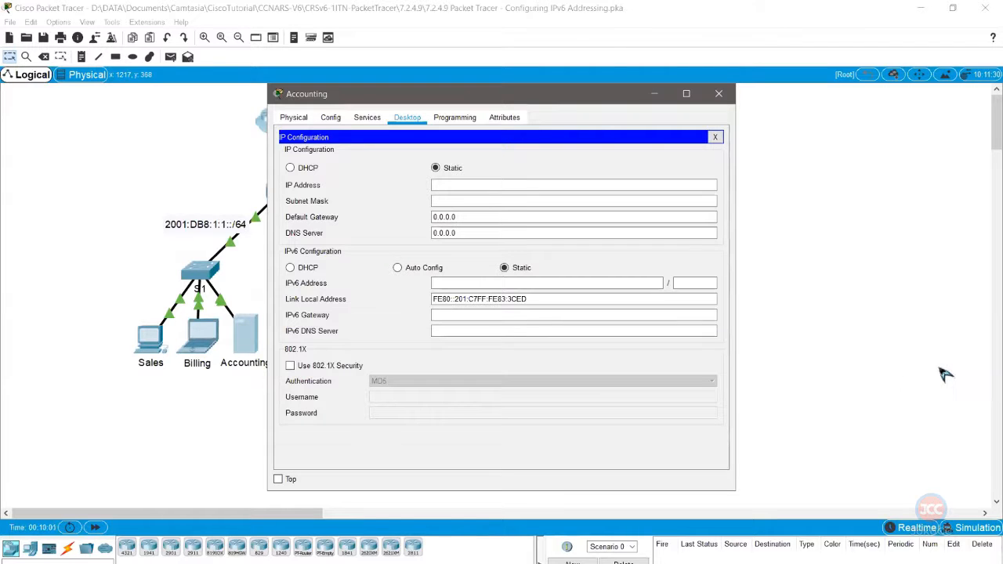
# Step: Enter 2001:db8:1:1::4/64 as the Accounting server's IPv6 address, moving it out of the Link Local Address field where it was started
pyautogui.click(525, 298)
pyautogui.moveTo(536, 298); pyautogui.dragTo(399, 305)
pyautogui.write('2001:db8')
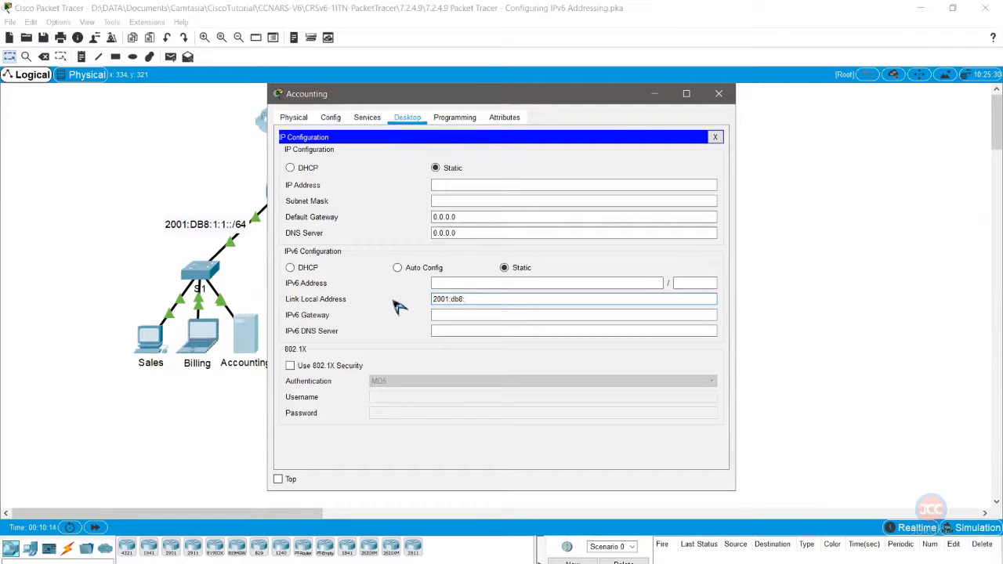
pyautogui.write(':1::4/64')
pyautogui.hotkey('ctrl', 'a')
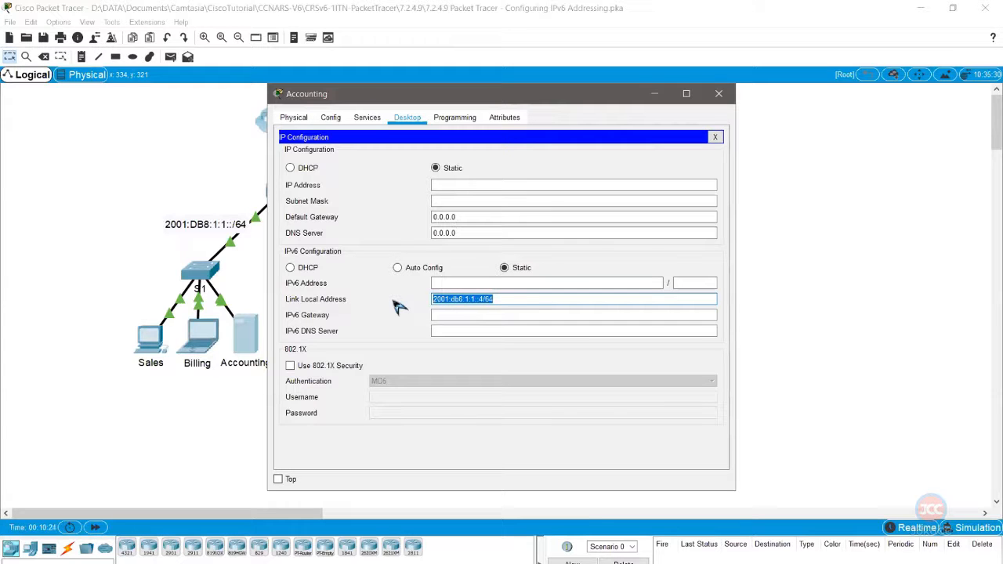
pyautogui.hotkey('ctrl', 'x')
pyautogui.click(459, 284)
pyautogui.hotkey('ctrl', 'v')
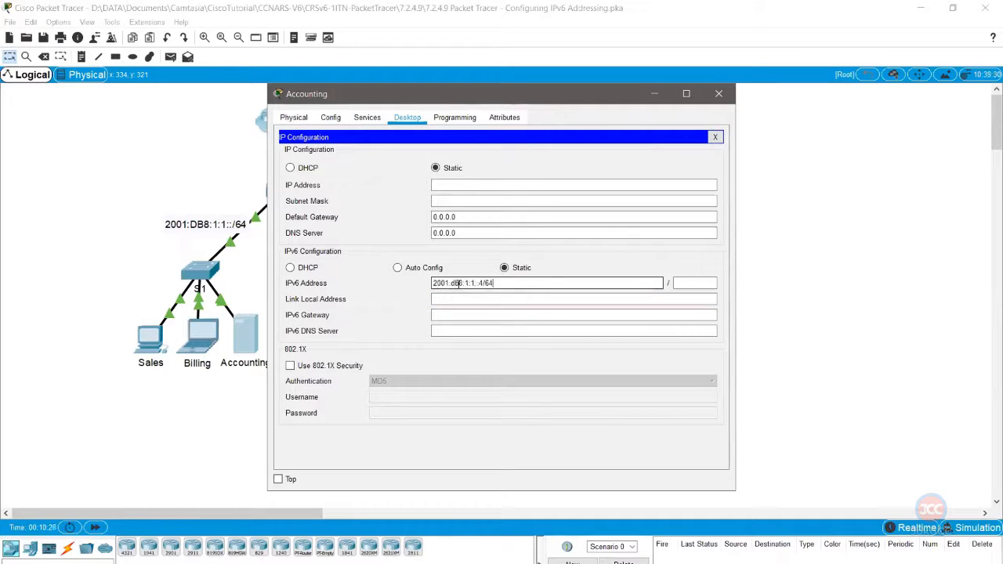
# Step: Set the Accounting server's IPv6 gateway to fe80::1, moving the value out of the Link Local Address field
pyautogui.click(454, 300)
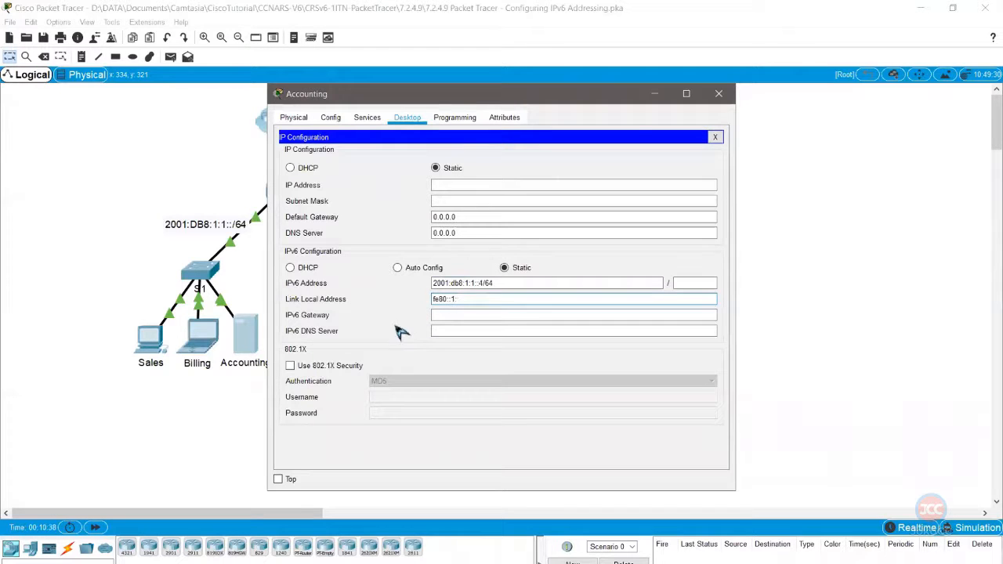
pyautogui.moveTo(511, 101); pyautogui.dragTo(631, 107)
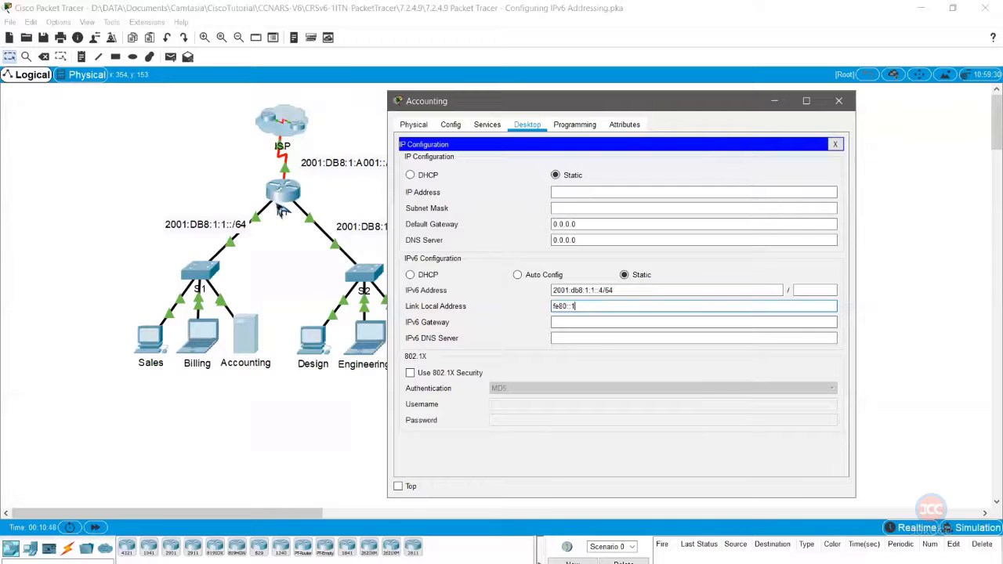
pyautogui.click(595, 321)
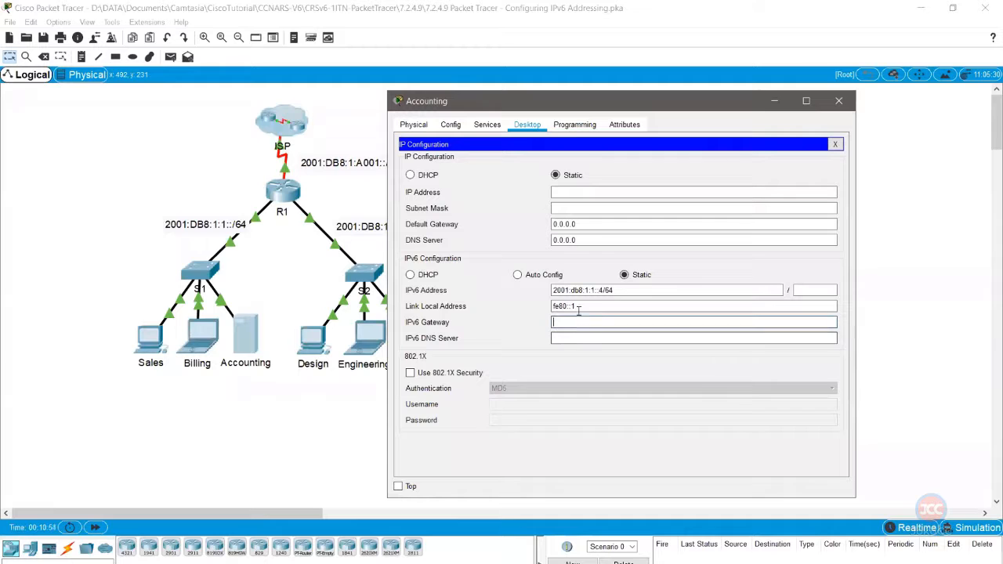
pyautogui.click(582, 306)
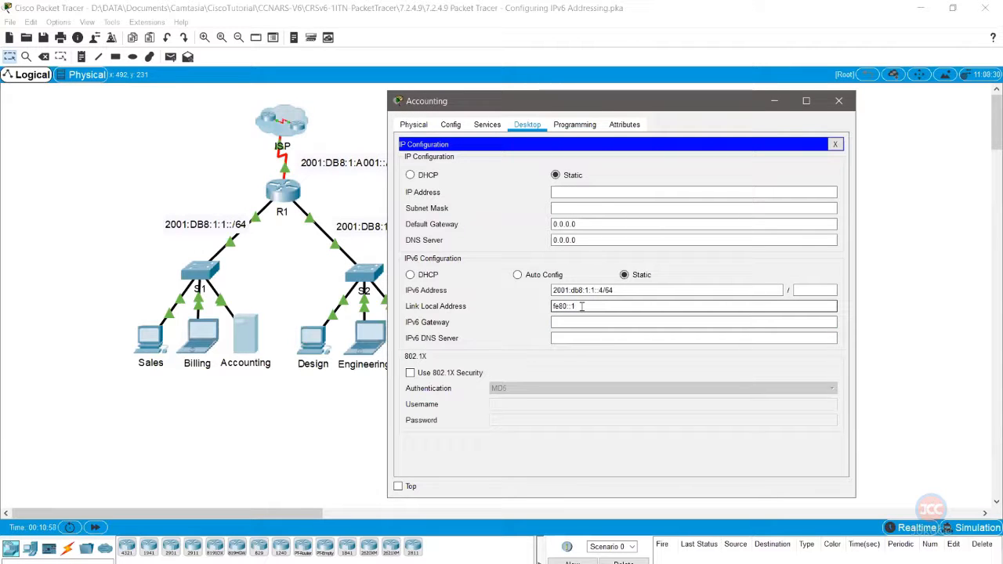
pyautogui.hotkey('ctrl', 'a')
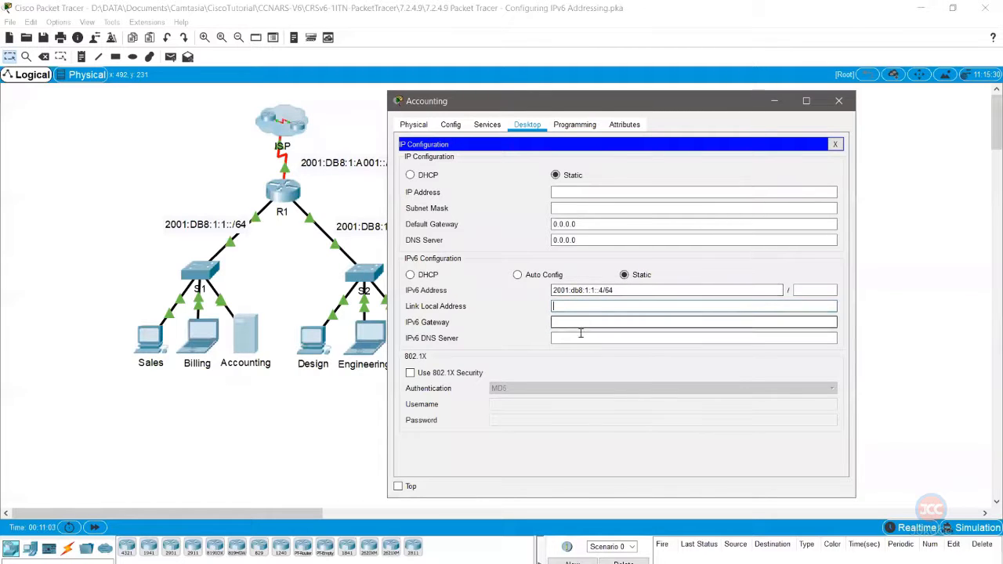
pyautogui.click(633, 323)
pyautogui.hotkey('ctrl', 'v')
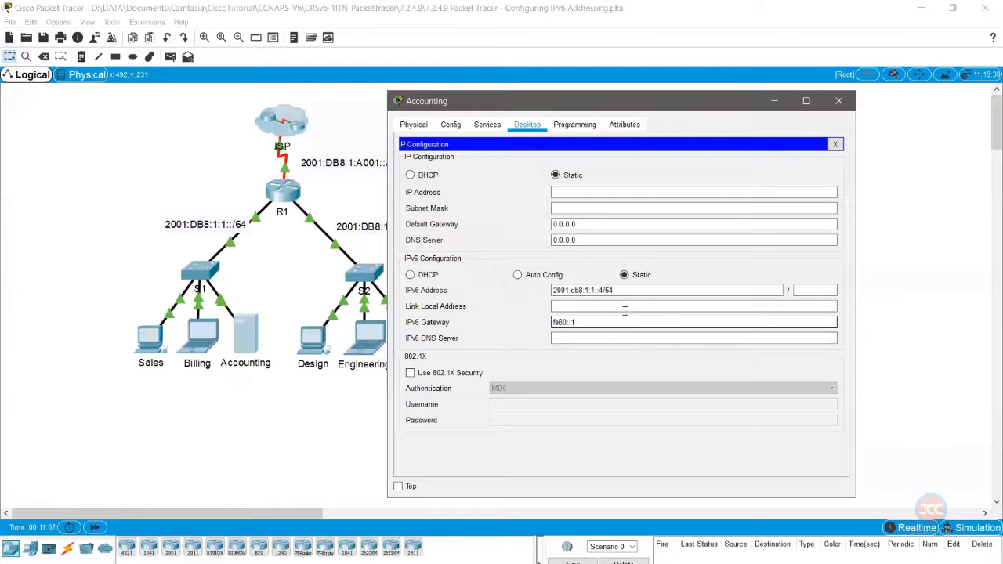
# Step: Clear the Accounting server's IPv6 address and close its IP configuration
pyautogui.click(602, 310)
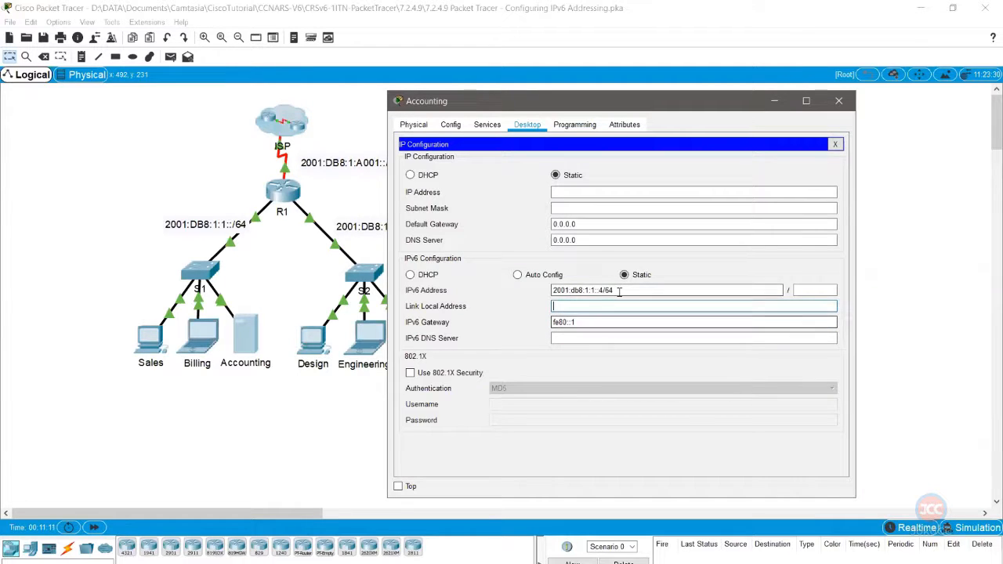
pyautogui.moveTo(620, 291); pyautogui.dragTo(497, 290)
pyautogui.press('BackSpace')
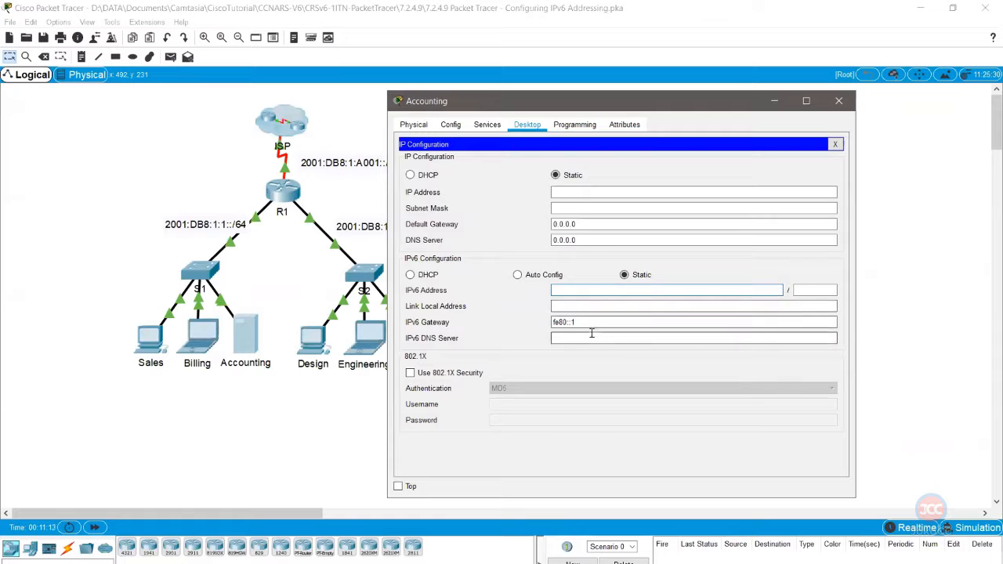
pyautogui.click(836, 144)
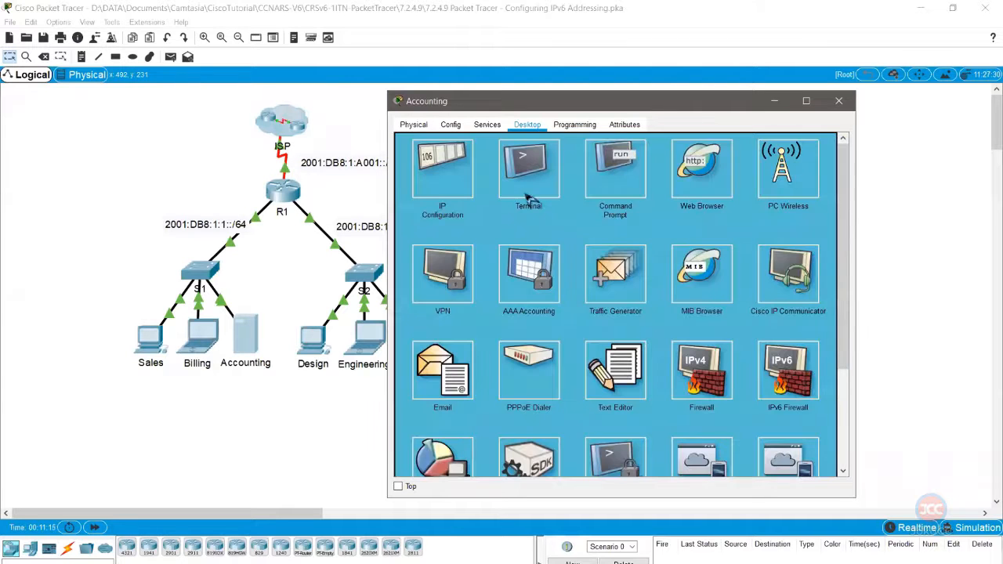
# Step: Reopen the Accounting server's IP configuration, set IPv6 address 2001:db8:1:1::4/64 and link-local address FE80::3, and close the device window
pyautogui.click(459, 182)
pyautogui.click(601, 326)
pyautogui.moveTo(588, 307); pyautogui.dragTo(475, 306)
pyautogui.click(583, 290)
pyautogui.hotkey('ctrl', 'v')
pyautogui.click(599, 306)
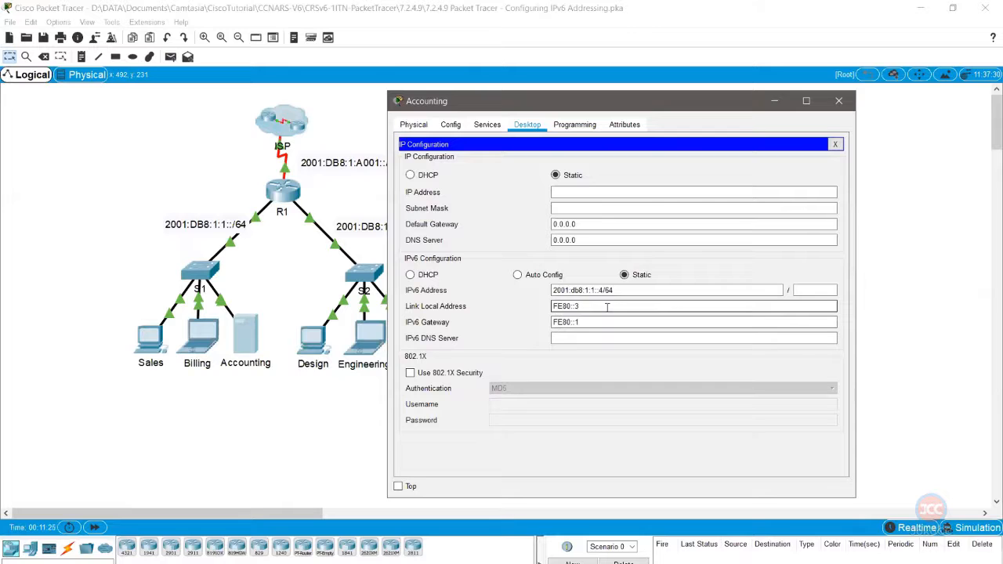
pyautogui.click(837, 146)
pyautogui.click(839, 100)
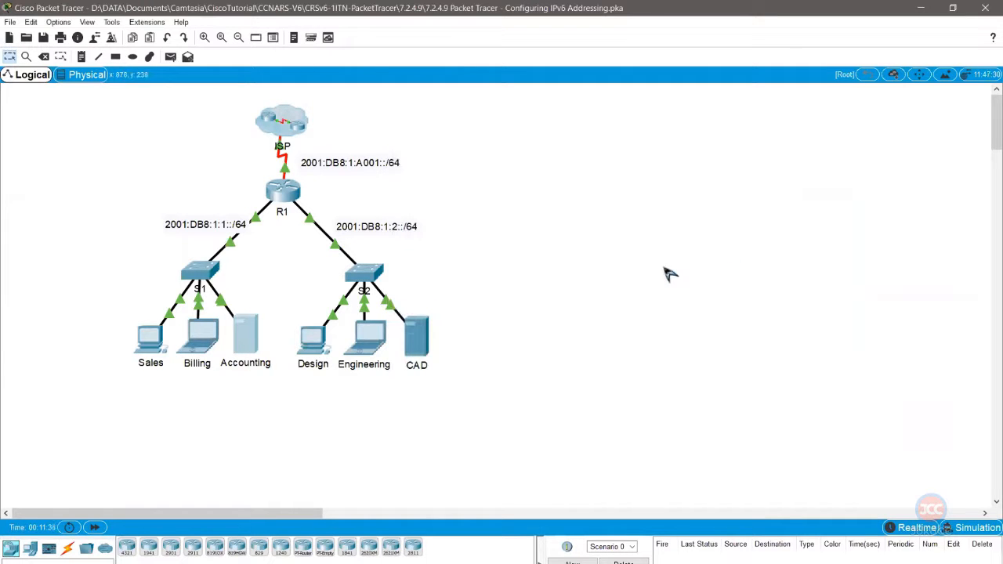
# Step: In the CAD server's IP configuration, set the IPv6 address to 2001:db8:1:2::4 with prefix length 64
pyautogui.click(429, 347)
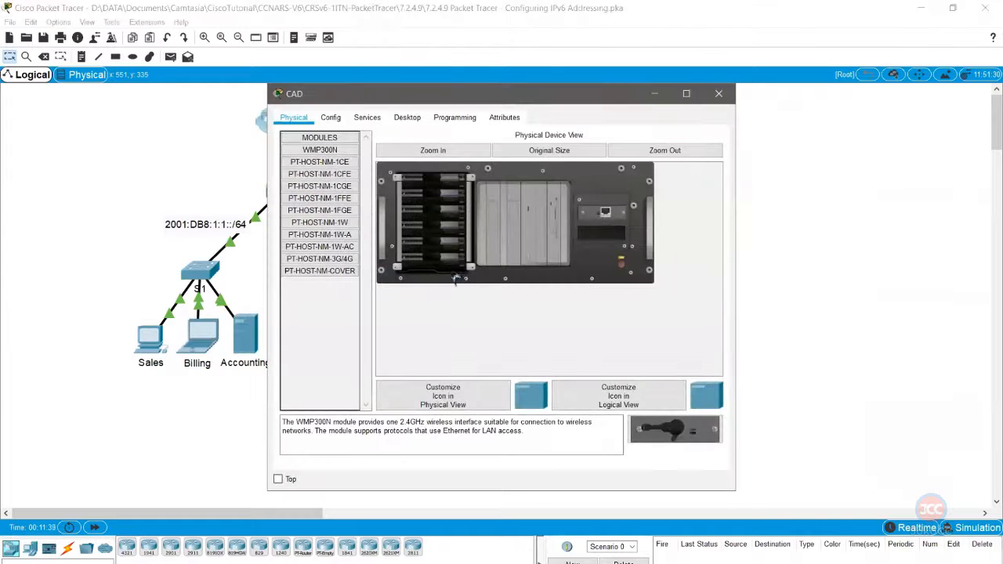
pyautogui.click(409, 122)
pyautogui.click(332, 168)
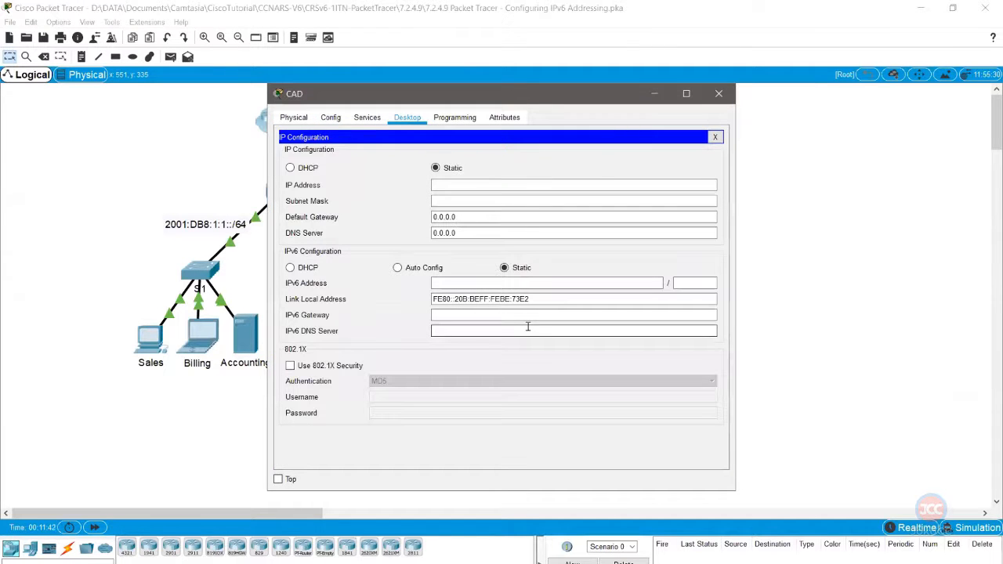
pyautogui.click(474, 285)
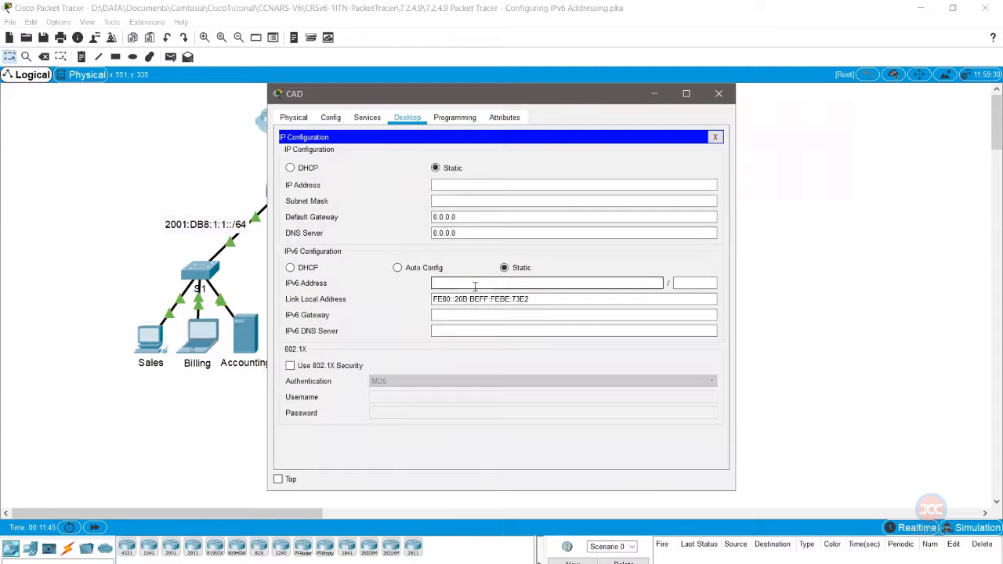
pyautogui.write('2001')
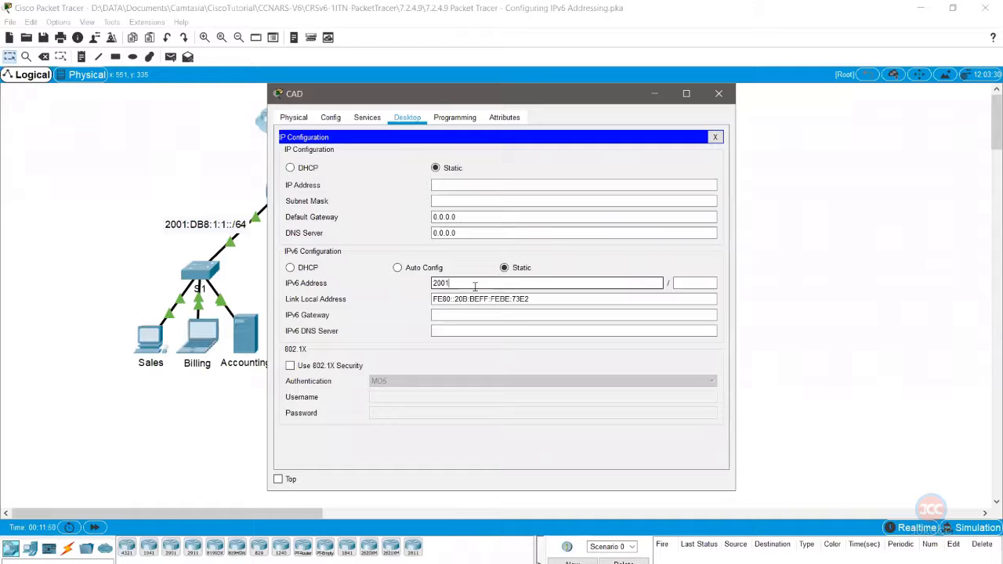
pyautogui.write(':db8:1:2::4/64')
pyautogui.press('BackSpace')
pyautogui.press('BackSpace')
pyautogui.press('BackSpace')
pyautogui.click(715, 299)
pyautogui.click(702, 284)
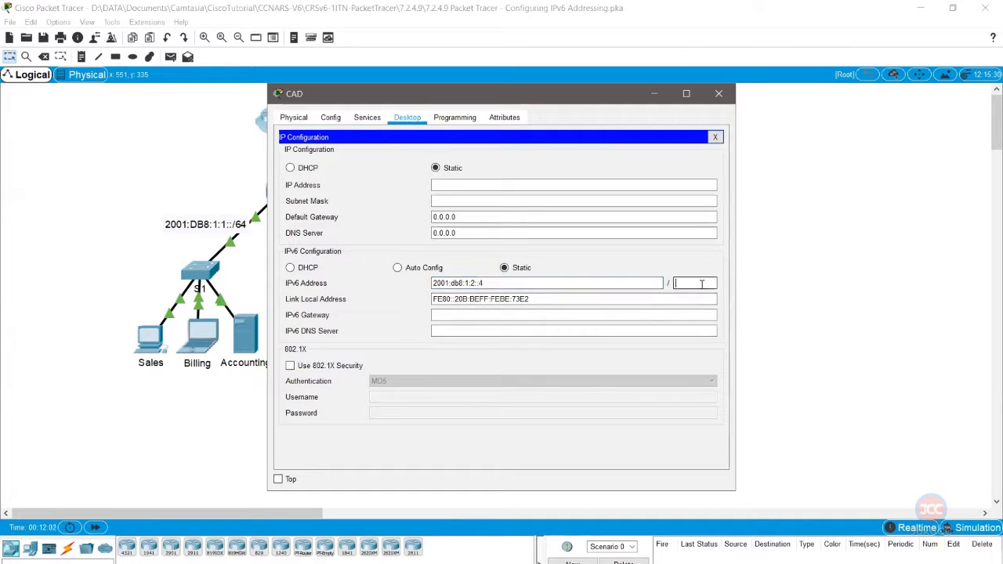
# Step: Set the CAD server's IPv6 gateway to Fe80::1 and close the device window
pyautogui.click(471, 316)
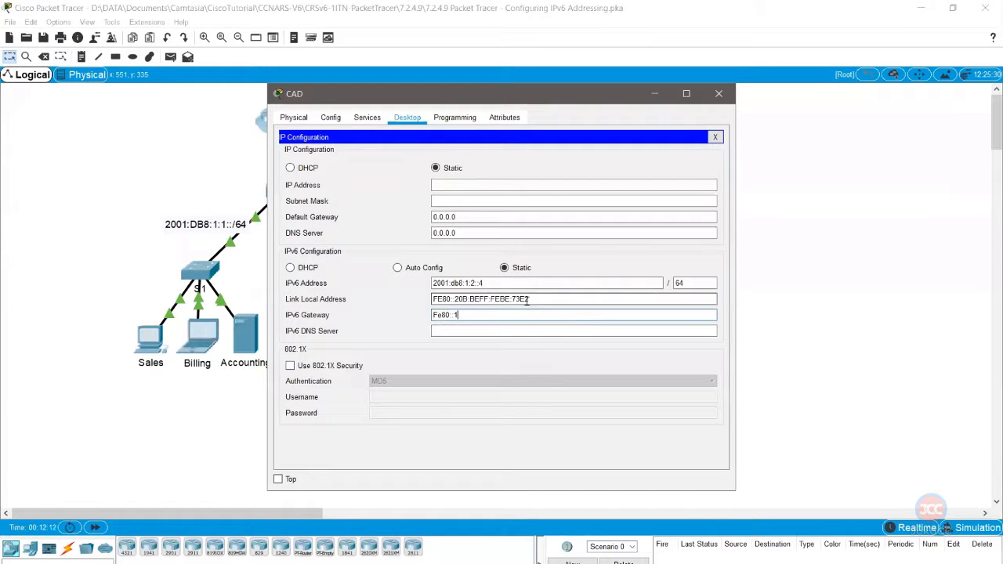
pyautogui.click(715, 137)
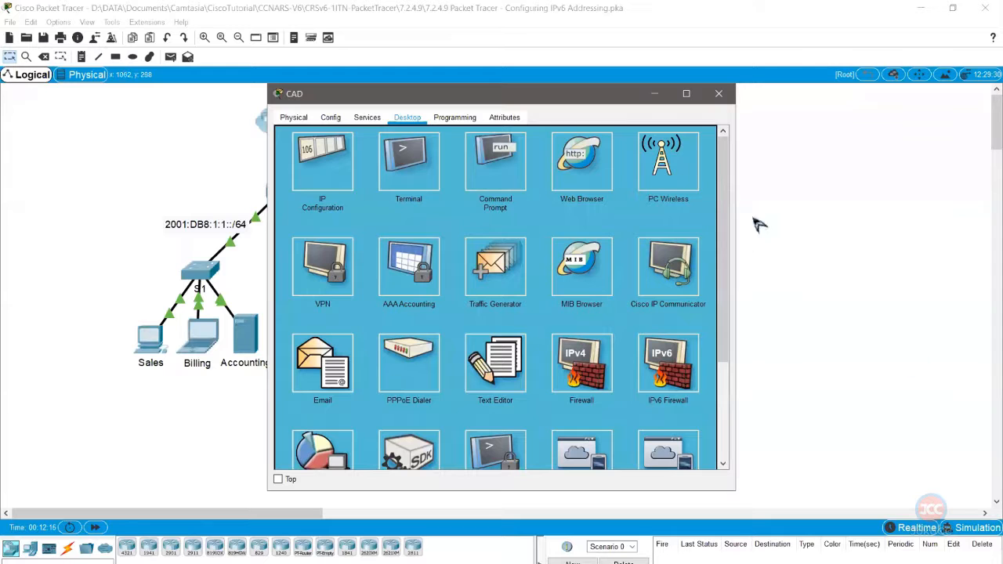
pyautogui.click(718, 94)
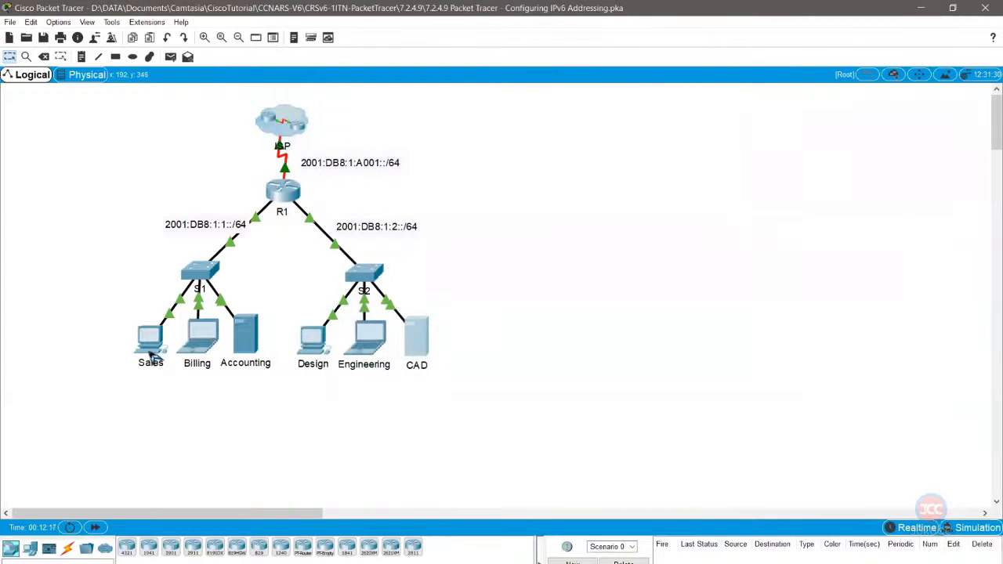
# Step: In the Sales PC's IP configuration, set the IPv6 address to 2001:db8:1:1::2 with prefix length 64
pyautogui.click(148, 353)
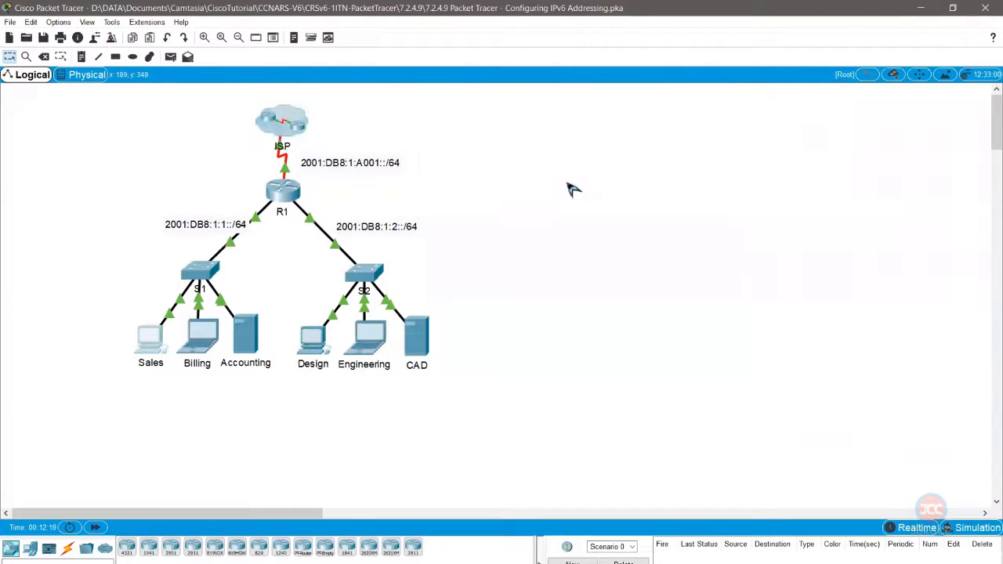
pyautogui.click(368, 118)
pyautogui.click(342, 169)
pyautogui.click(461, 296)
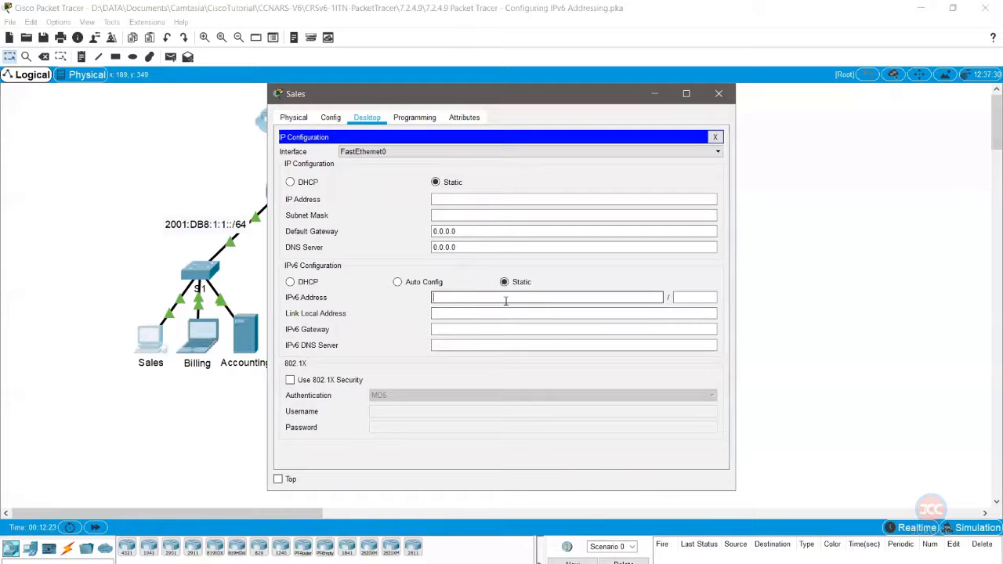
pyautogui.write('2001:db8:1:1::2')
pyautogui.press('Tab')
pyautogui.write('64')
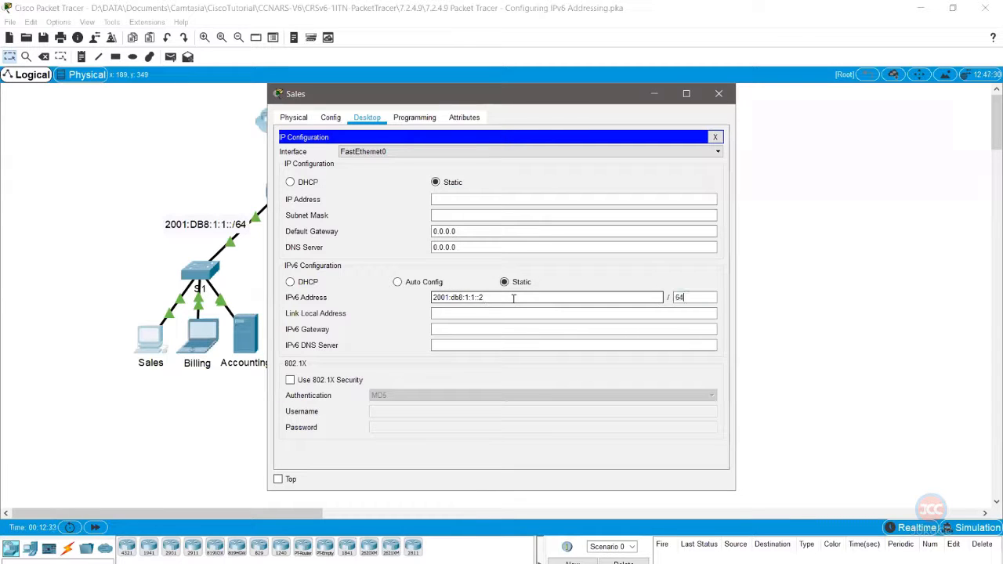
# Step: Copy the Sales PC's IPv6 address and set its IPv6 gateway to FE80::1
pyautogui.moveTo(513, 298); pyautogui.dragTo(366, 298)
pyautogui.hotkey('ctrl', 'c')
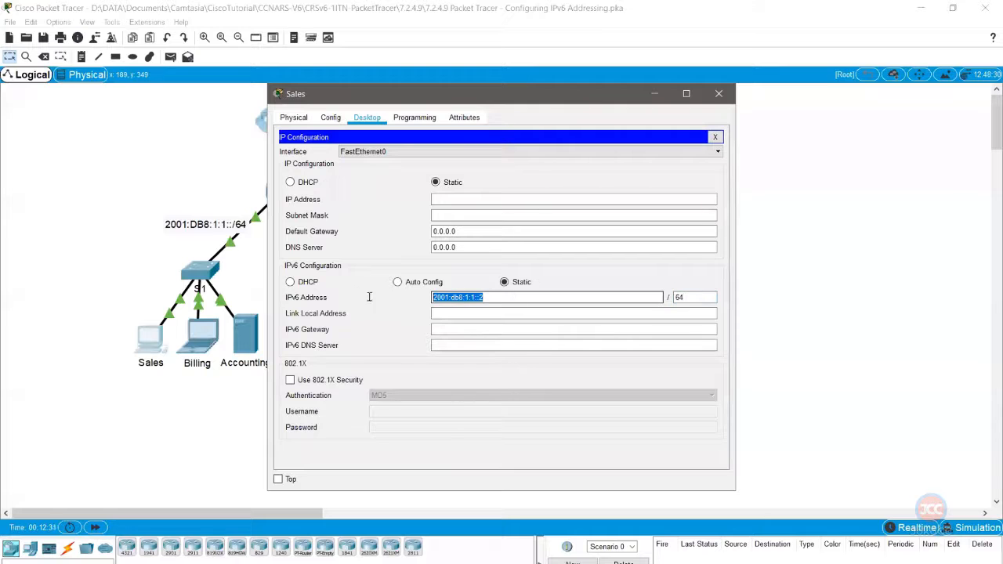
pyautogui.click(474, 313)
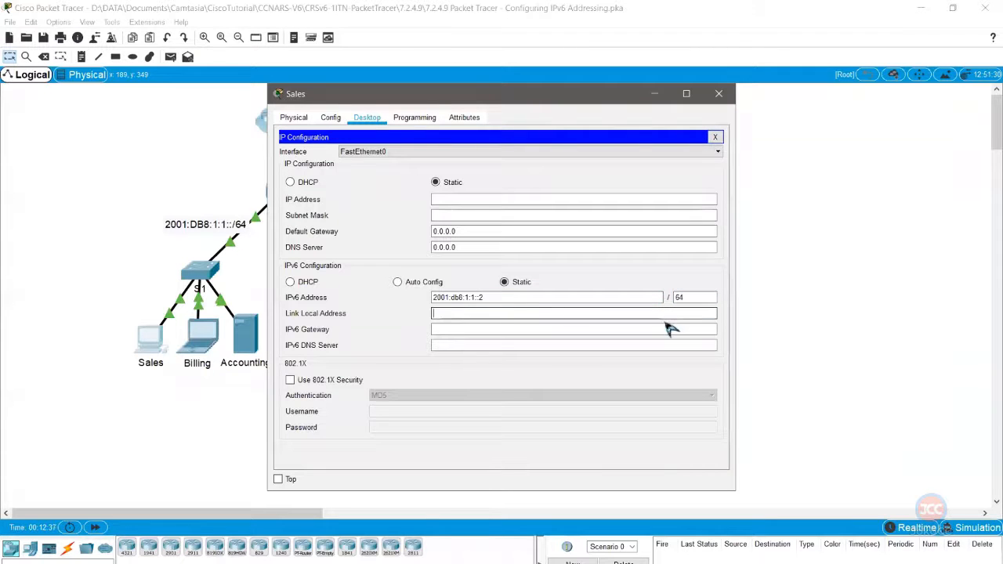
pyautogui.click(464, 330)
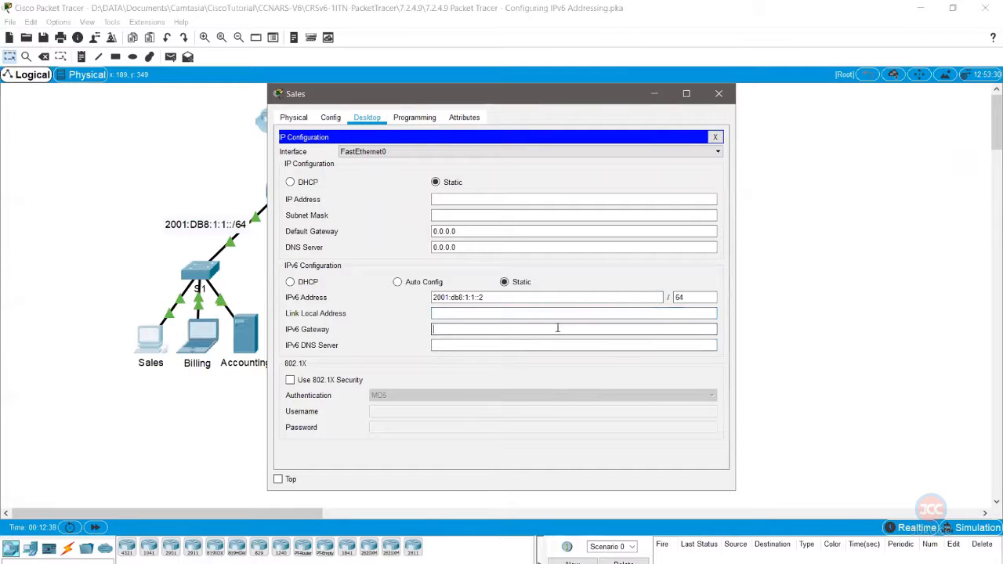
pyautogui.write('FE80::1')
# Step: Try to set the Sales PC's link-local address to f380::10
pyautogui.click(558, 314)
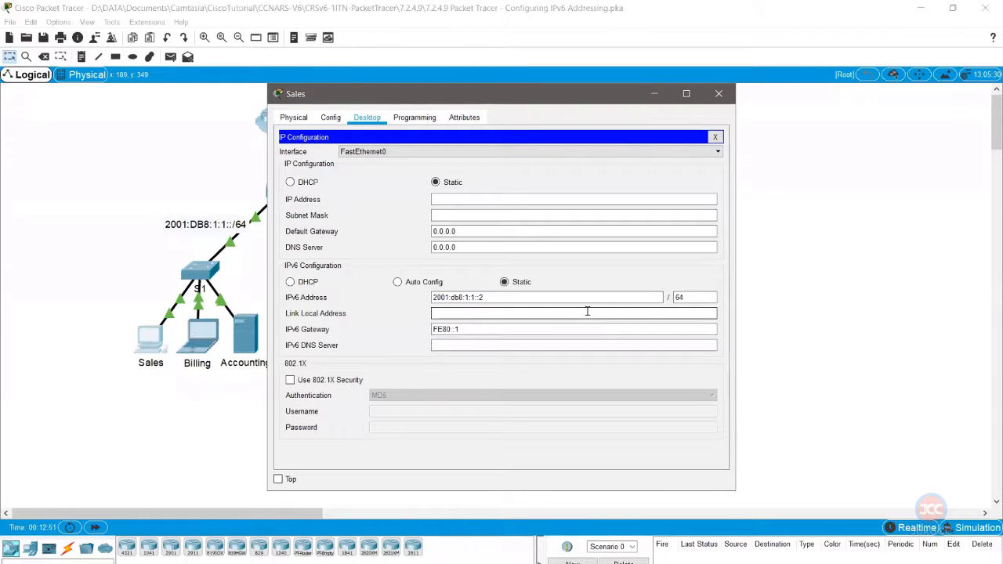
pyautogui.hotkey('ctrl', 'v')
pyautogui.moveTo(532, 311); pyautogui.dragTo(392, 324)
pyautogui.write('fe')
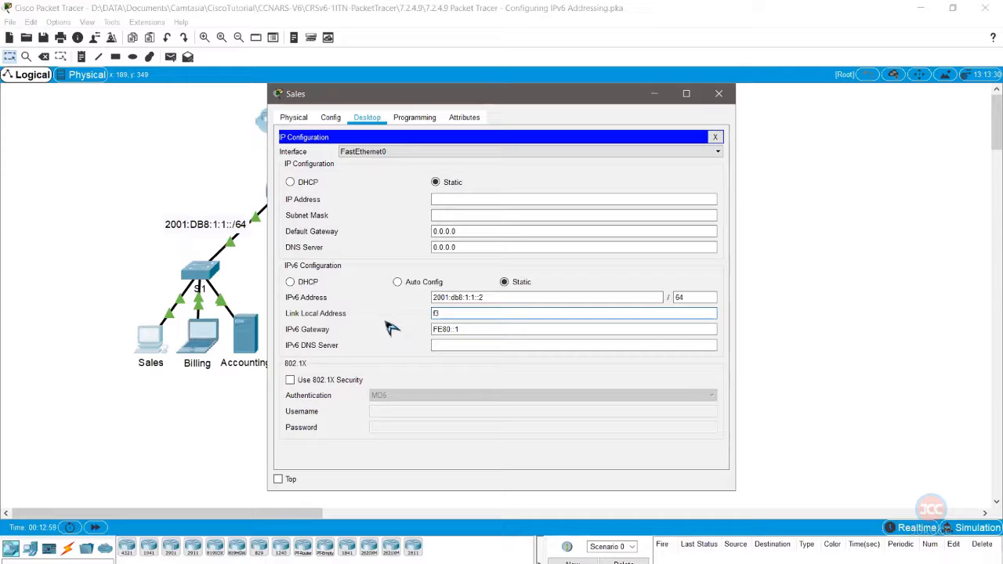
pyautogui.write('80::10')
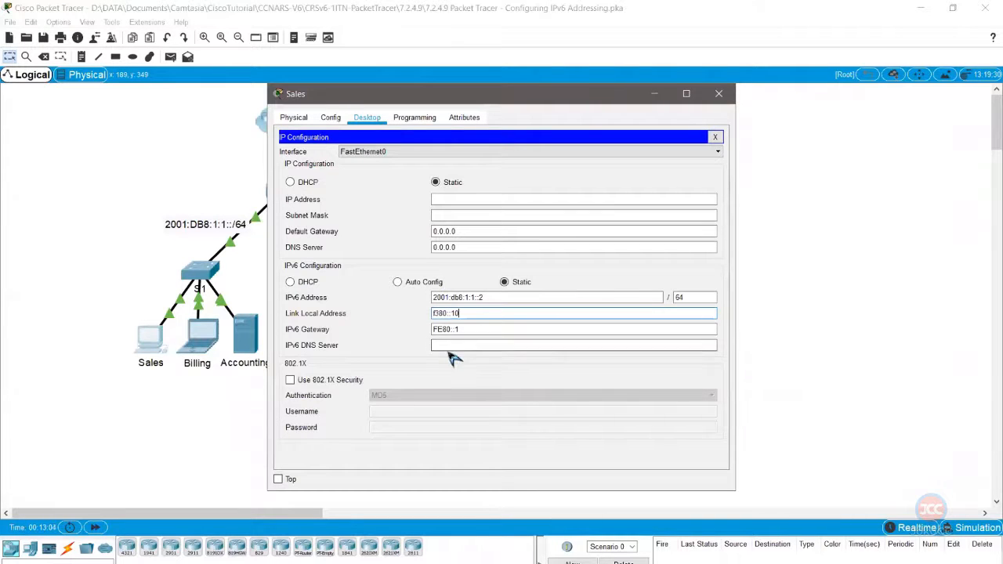
pyautogui.click(486, 331)
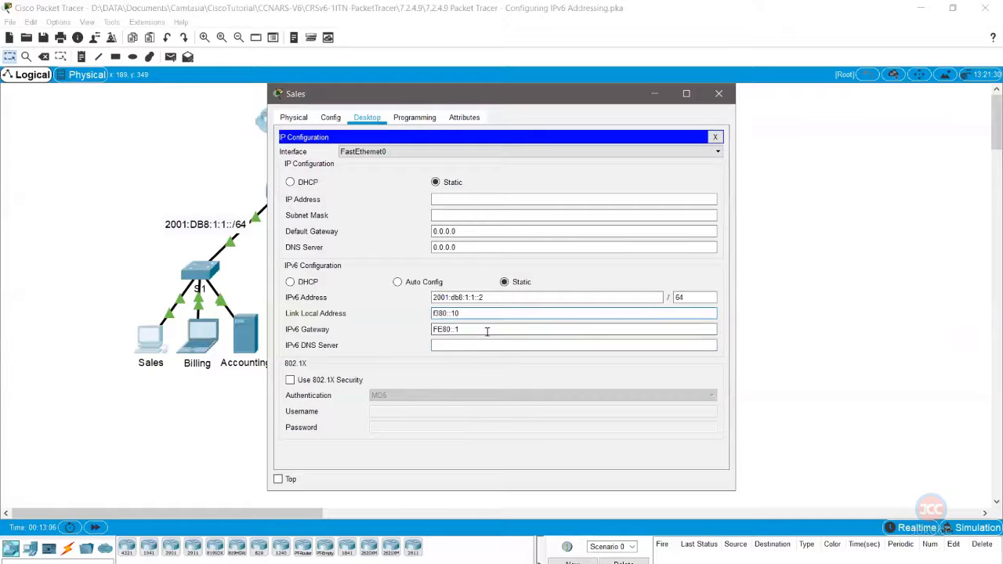
pyautogui.click(550, 312)
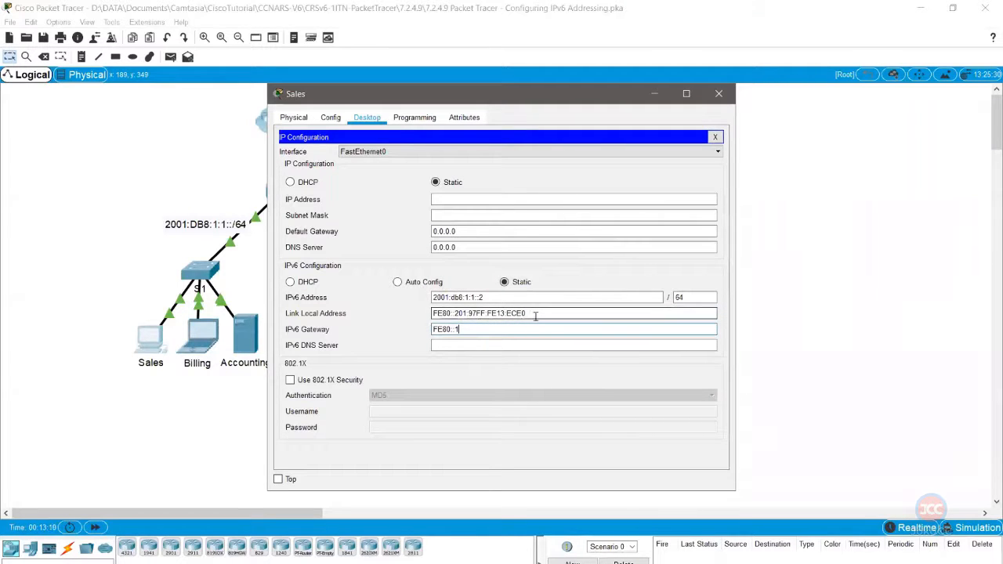
pyautogui.click(460, 330)
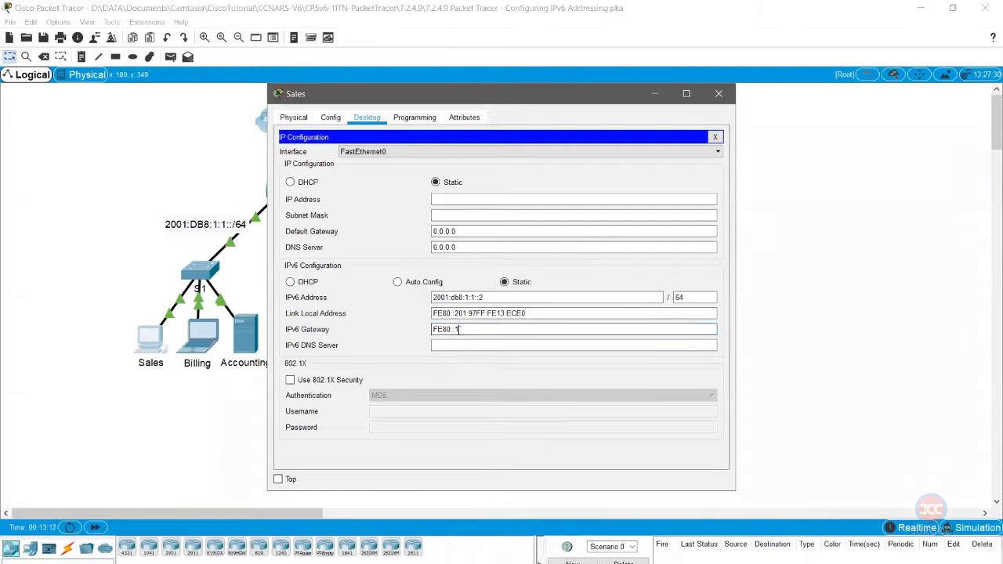
pyautogui.click(505, 313)
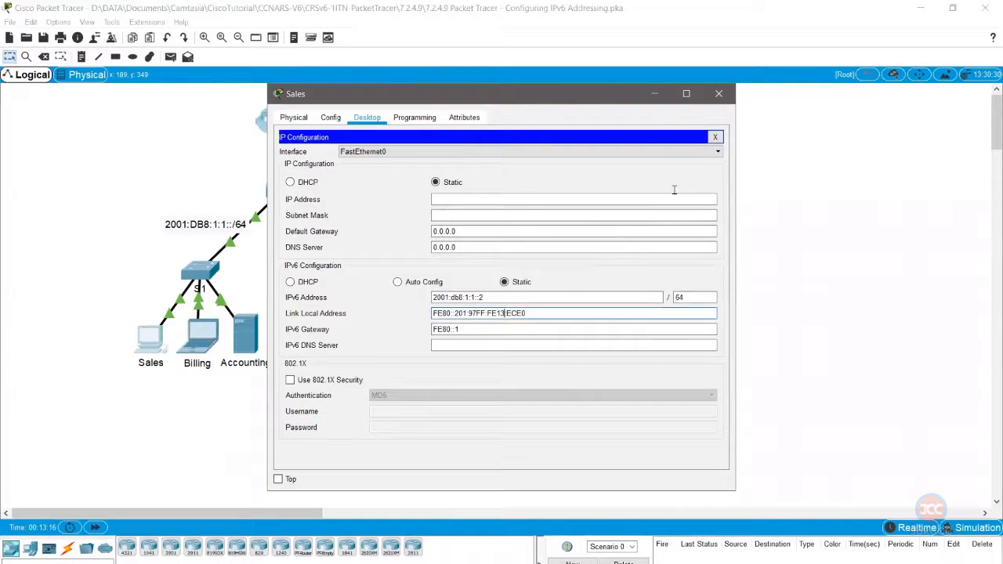
# Step: Close the Sales PC's window and set the Billing laptop's IPv6 address to 2001:db8:1:1::3 with prefix length 64
pyautogui.click(714, 138)
pyautogui.click(719, 93)
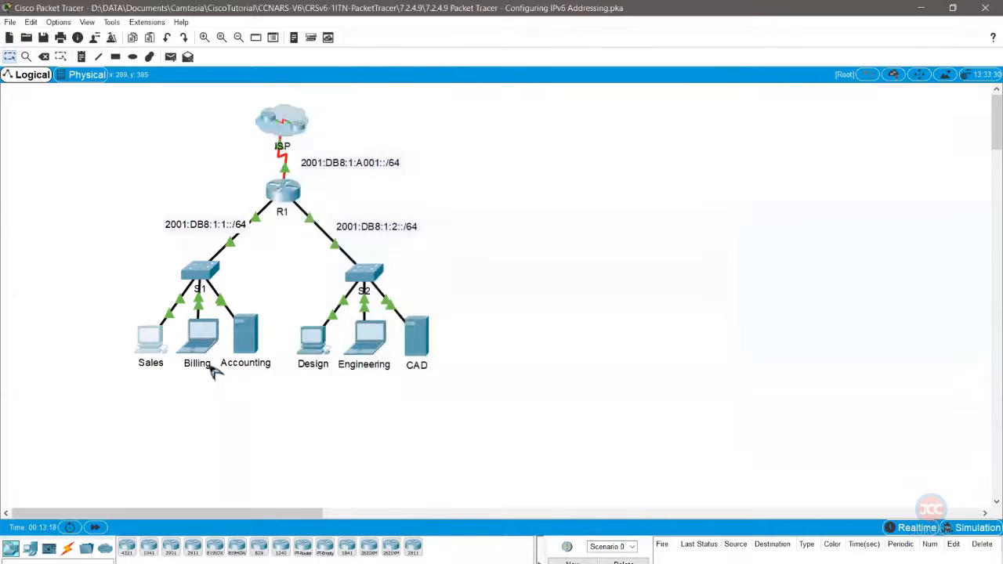
pyautogui.click(202, 338)
pyautogui.click(367, 119)
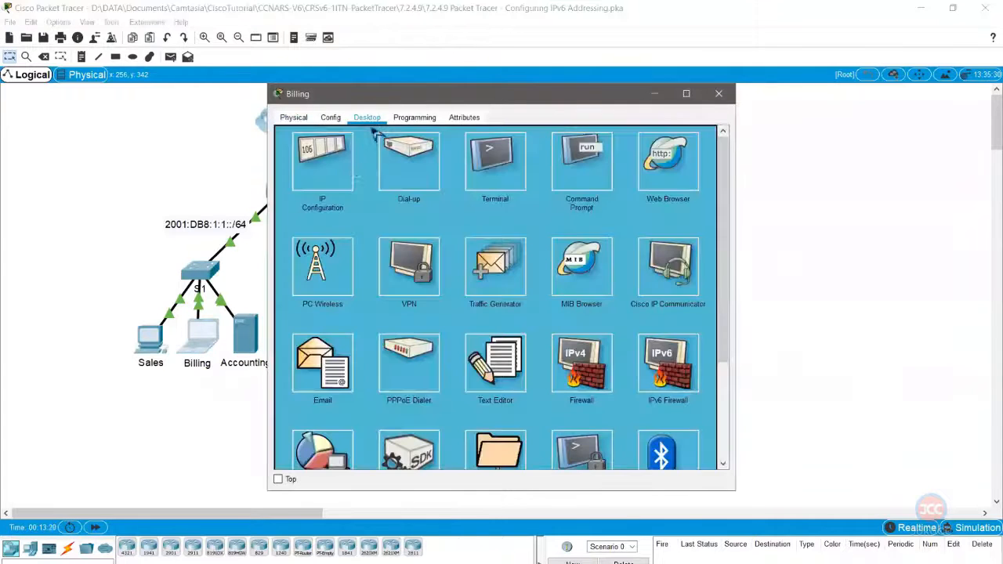
pyautogui.click(323, 163)
pyautogui.click(495, 296)
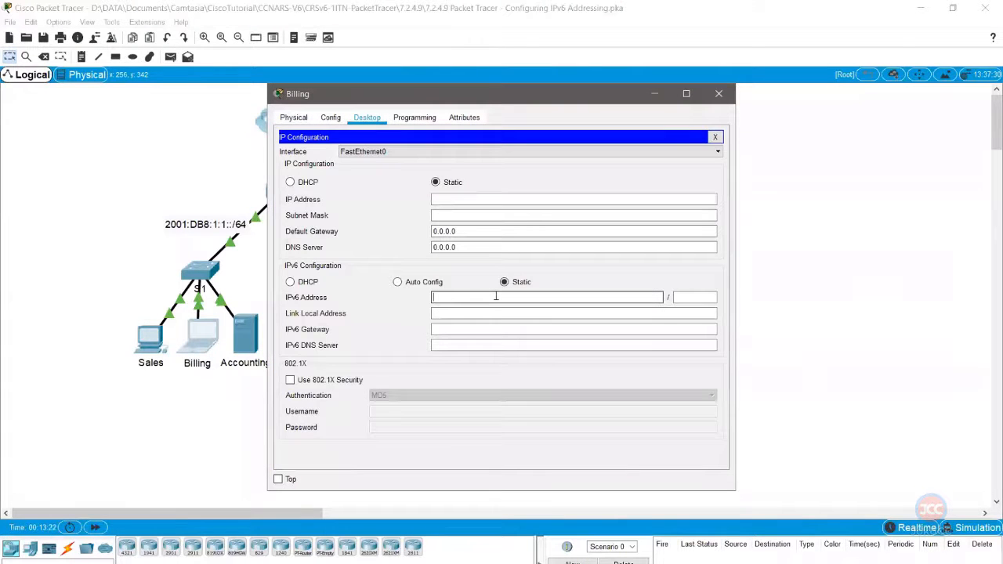
pyautogui.write('2001:db8:1:1::2')
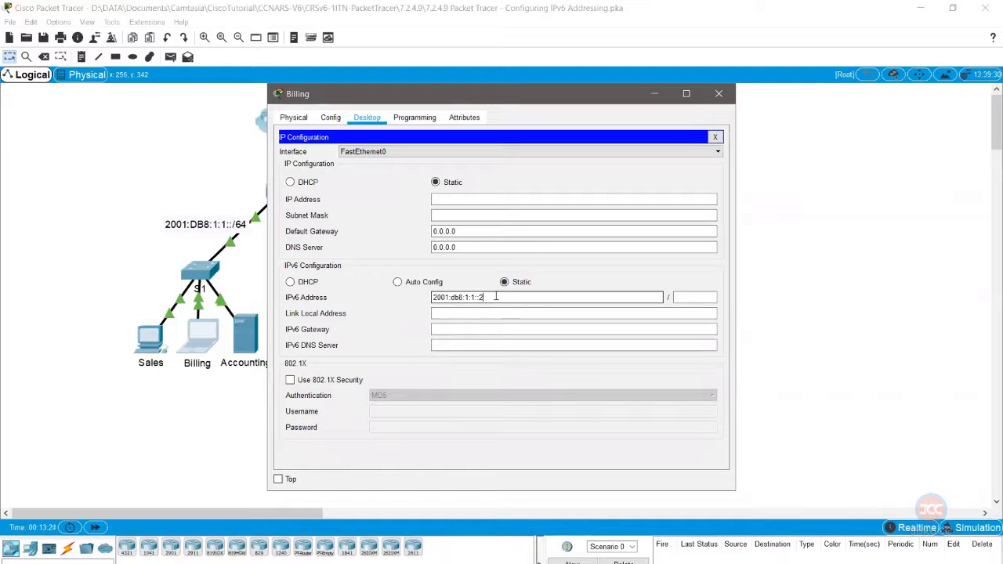
pyautogui.press('BackSpace')
pyautogui.write('3')
pyautogui.click(696, 299)
pyautogui.write('64')
# Step: Set the Billing laptop's IPv6 gateway to FE80::1, recheck its IP configuration and close the device window
pyautogui.click(538, 328)
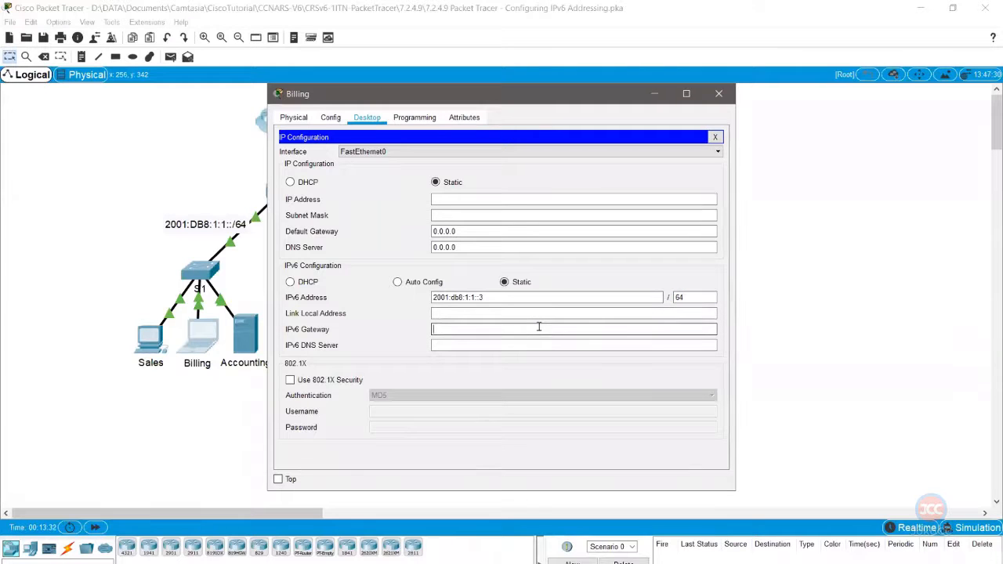
pyautogui.write('FE80::1')
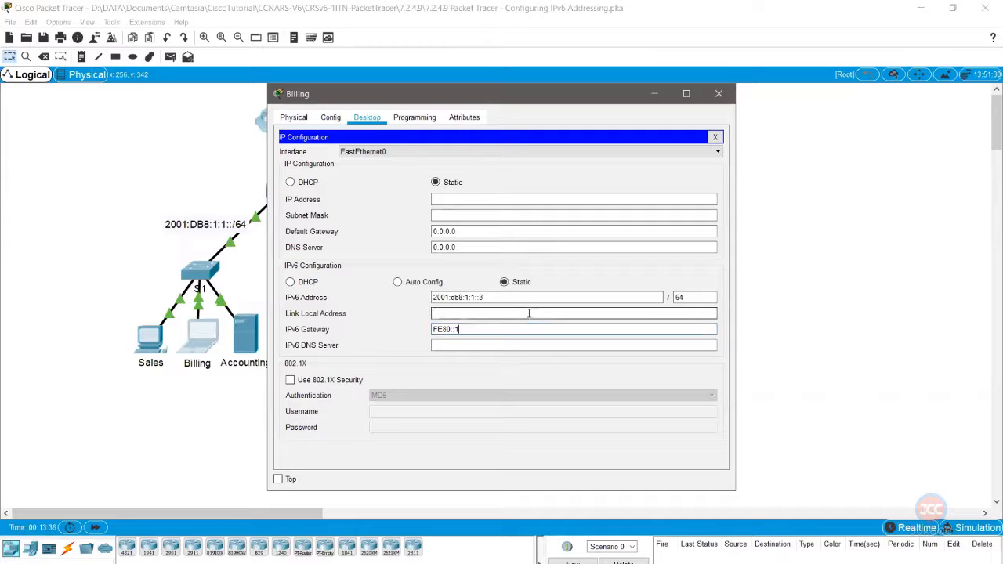
pyautogui.click(715, 138)
pyautogui.click(334, 176)
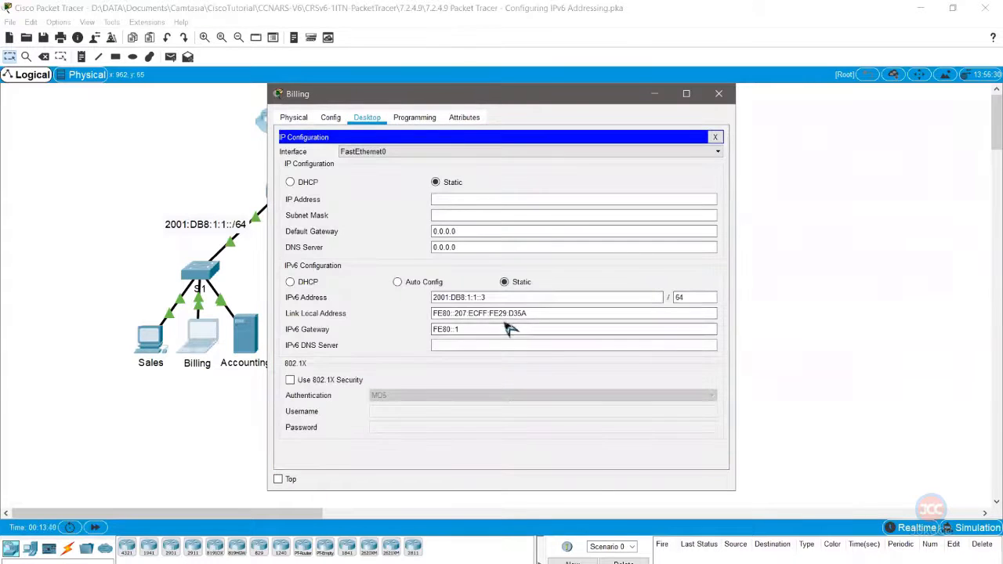
pyautogui.click(715, 137)
pyautogui.click(719, 93)
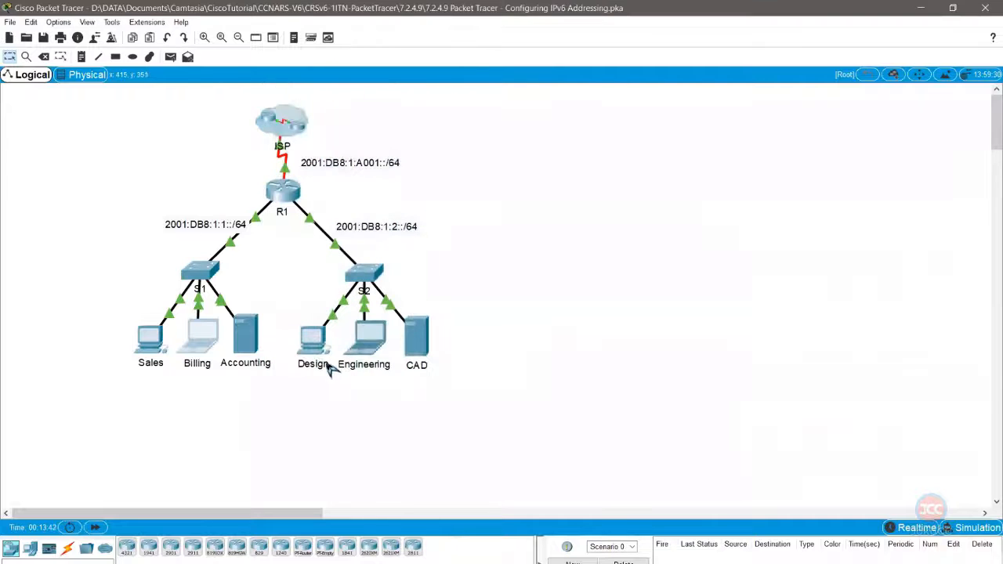
# Step: In the Design PC's IP configuration, set the IPv6 address to 2001:db8:1:2::2 with prefix length 64
pyautogui.click(313, 345)
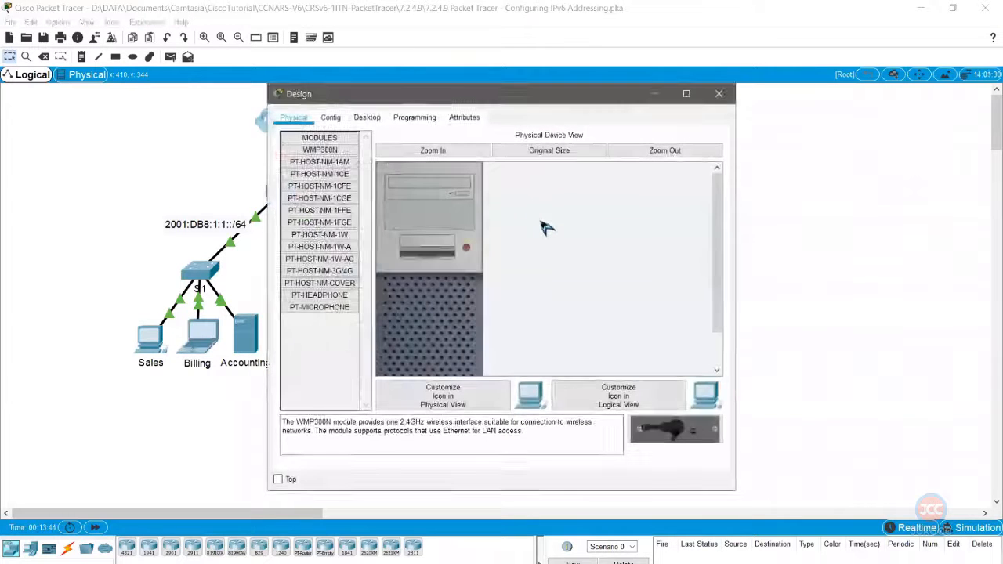
pyautogui.click(330, 119)
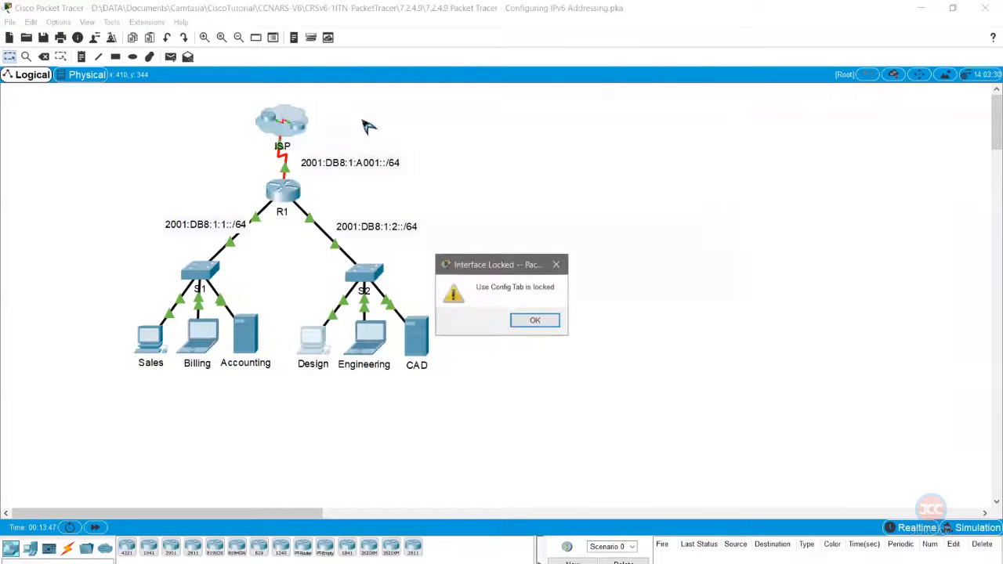
pyautogui.click(536, 321)
pyautogui.click(366, 118)
pyautogui.click(339, 168)
pyautogui.click(553, 296)
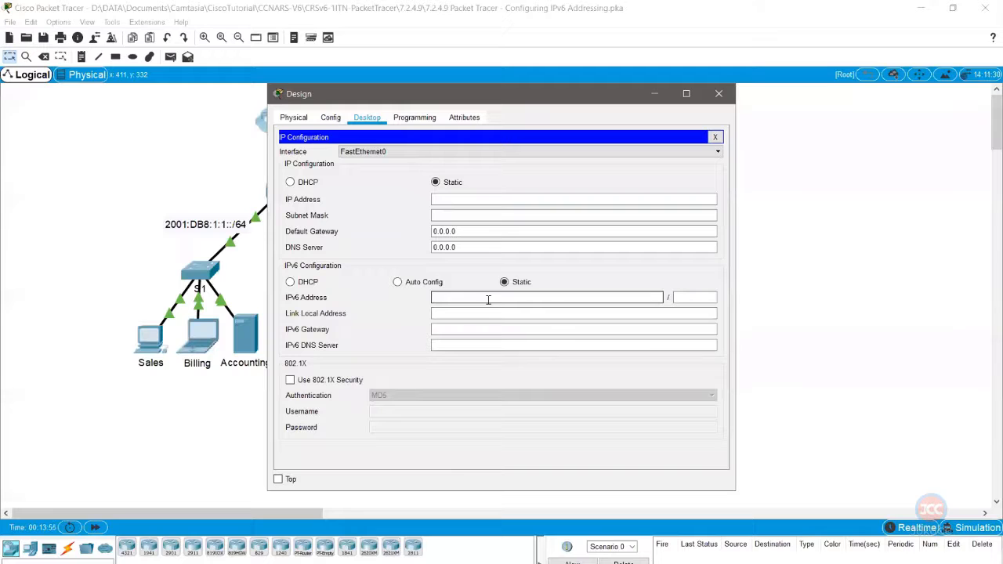
pyautogui.write('2001:db8:1:2::2')
pyautogui.moveTo(488, 299); pyautogui.dragTo(357, 304)
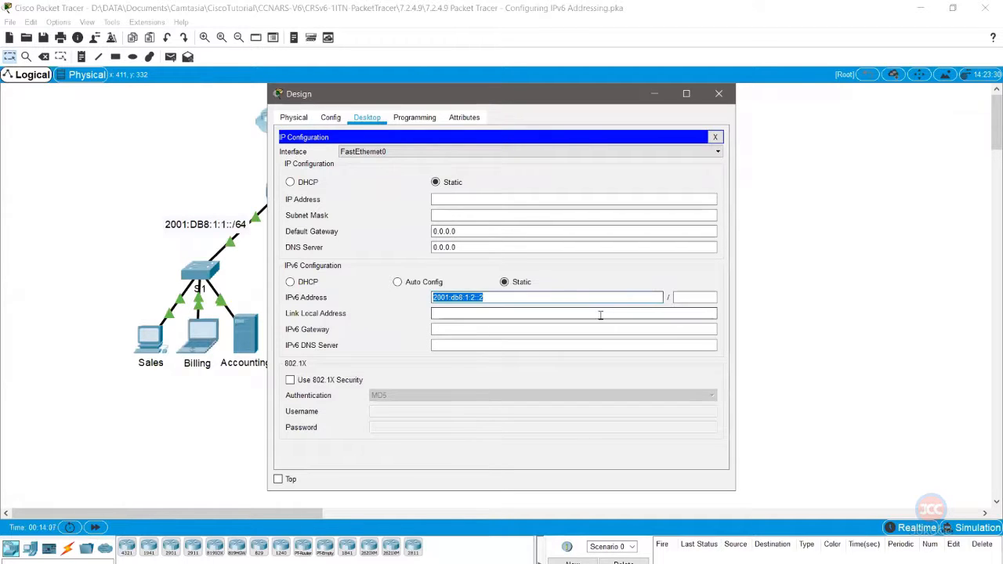
pyautogui.click(700, 297)
pyautogui.write('64')
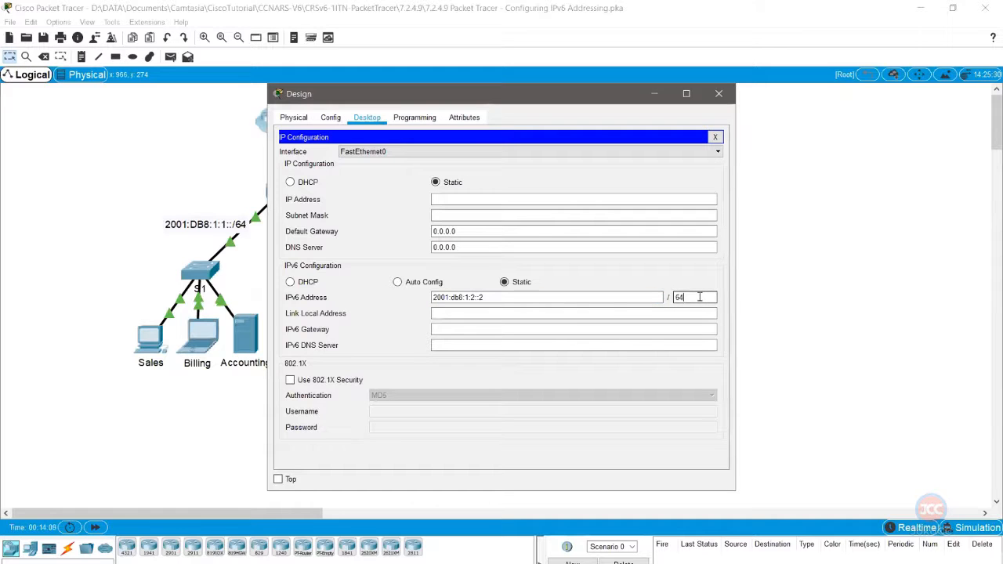
# Step: Set the Design PC's IPv6 gateway to fe80::1 and close the device window
pyautogui.click(467, 329)
pyautogui.write('fe80::1')
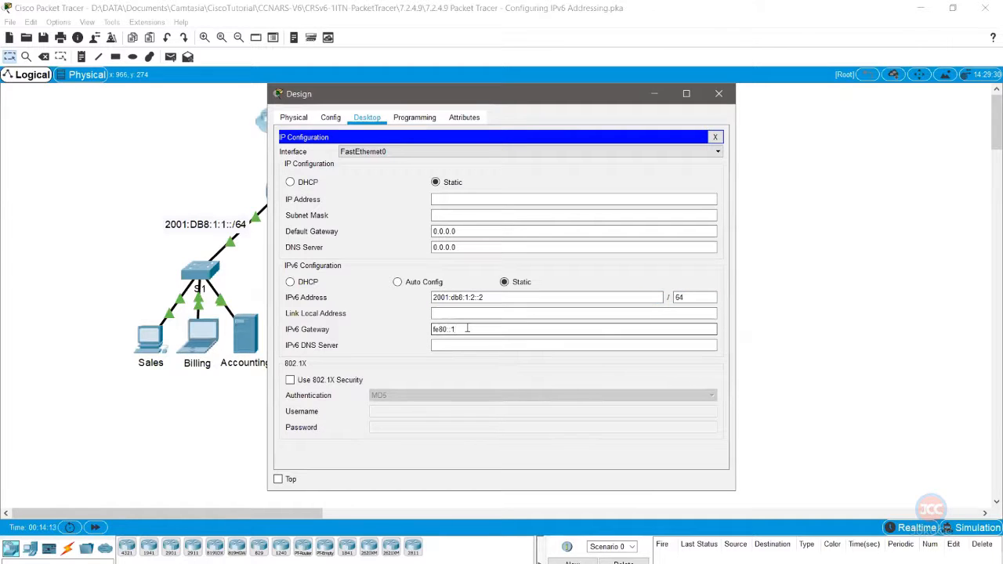
pyautogui.click(715, 138)
pyautogui.click(719, 94)
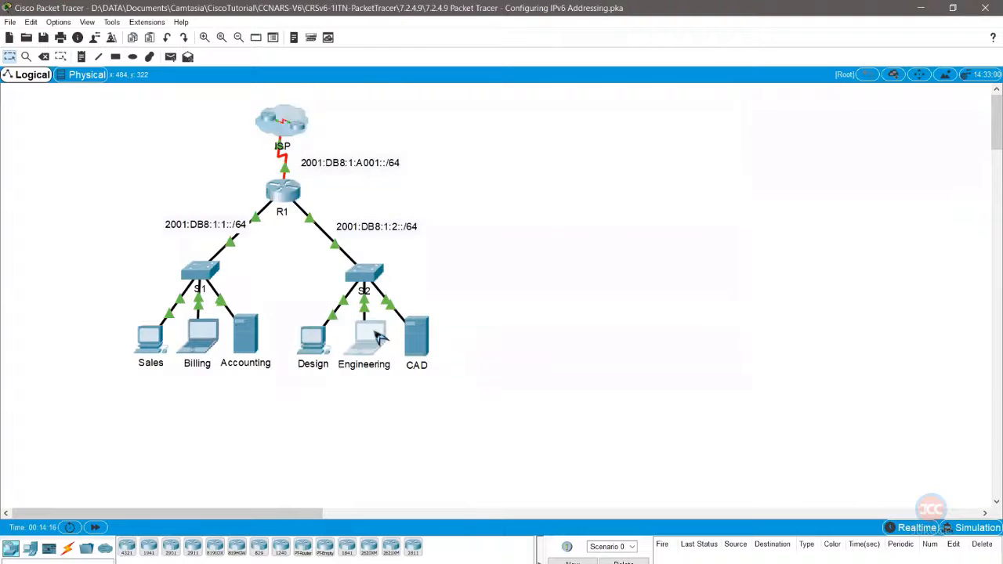
# Step: In the Engineering laptop's IP configuration, set the IPv6 address to 2001:db8:1:2::3 with prefix length 64
pyautogui.click(367, 336)
pyautogui.click(368, 120)
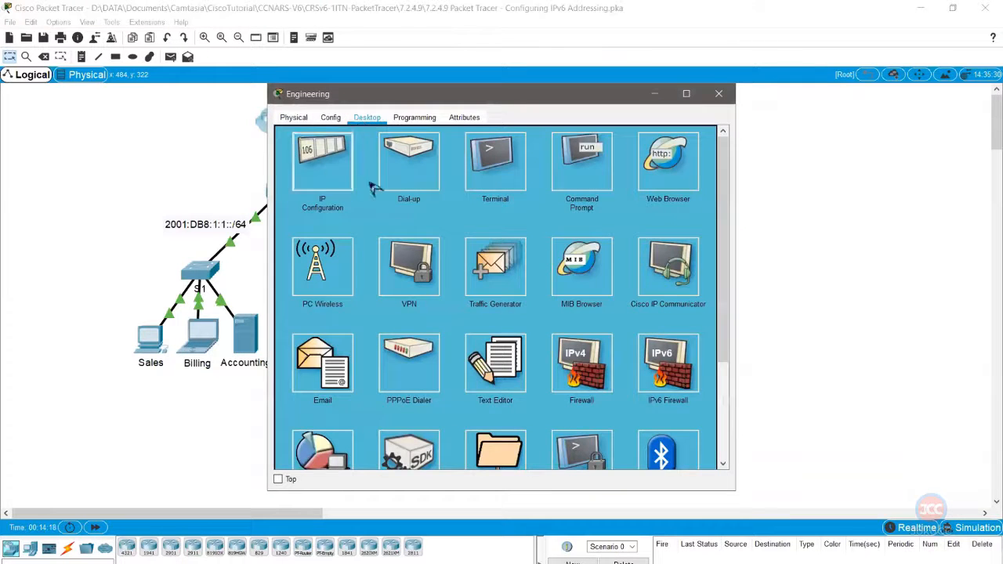
pyautogui.click(329, 163)
pyautogui.click(531, 298)
pyautogui.write('2001:db8:1:2::2')
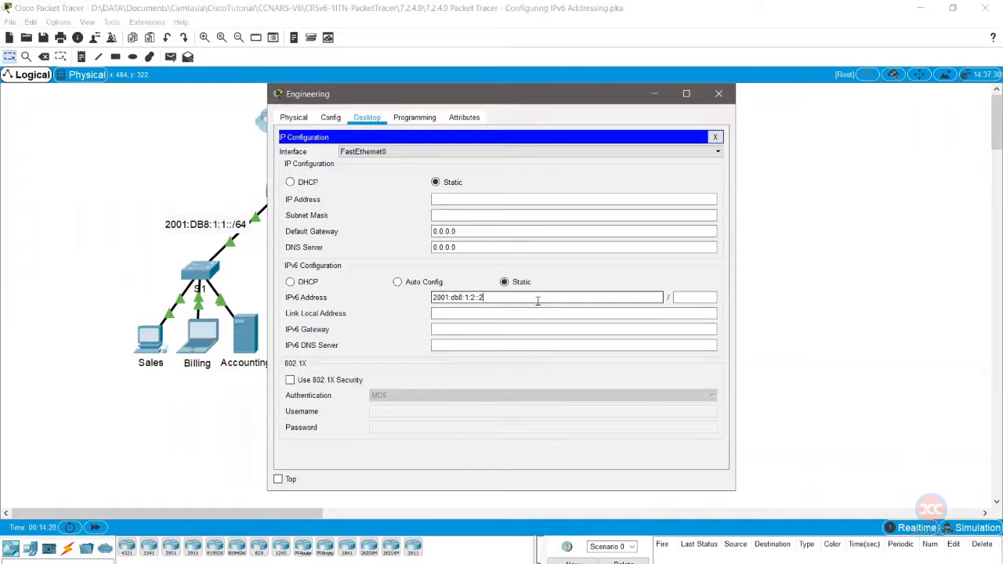
pyautogui.press('BackSpace')
pyautogui.write('3')
pyautogui.click(693, 299)
pyautogui.write('64')
# Step: Set the Engineering laptop's IPv6 gateway to fe80::1 and close the device window
pyautogui.click(529, 330)
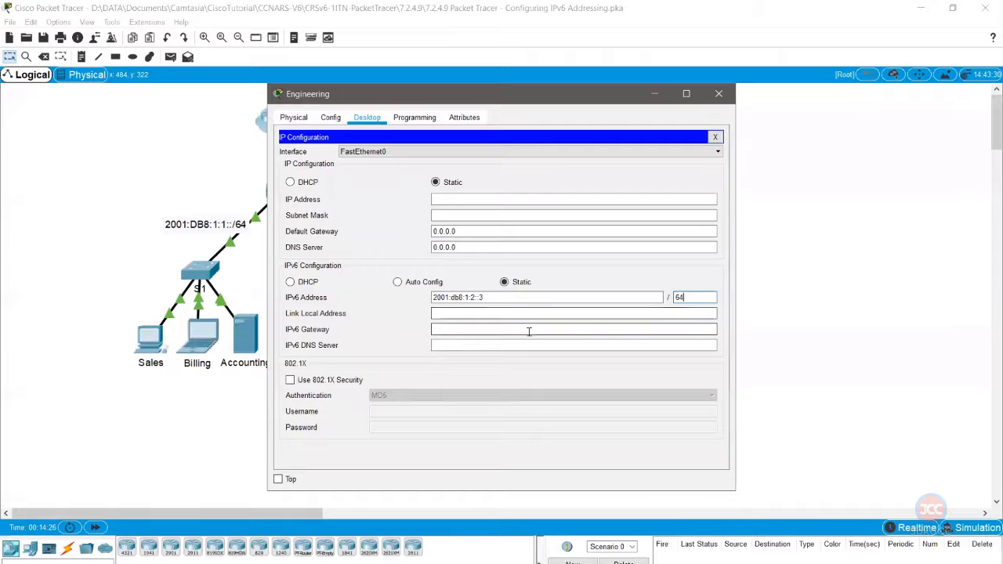
pyautogui.write('fe80::1')
pyautogui.click(531, 313)
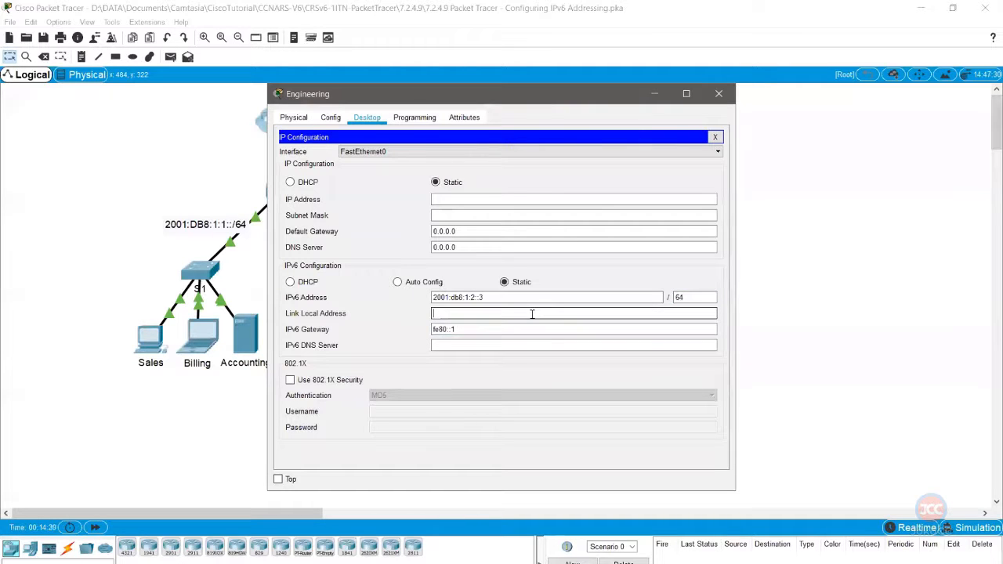
pyautogui.click(719, 94)
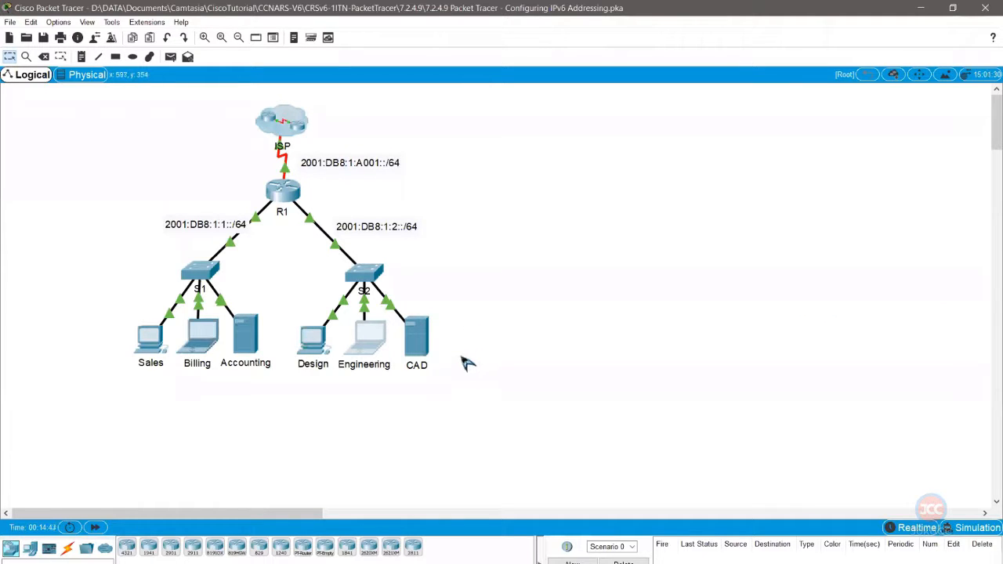
# Step: From the Sales PC's command prompt, ping the Accounting server at 2001:db8:1:1::4, uncover the topology and stop the ping
pyautogui.click(150, 343)
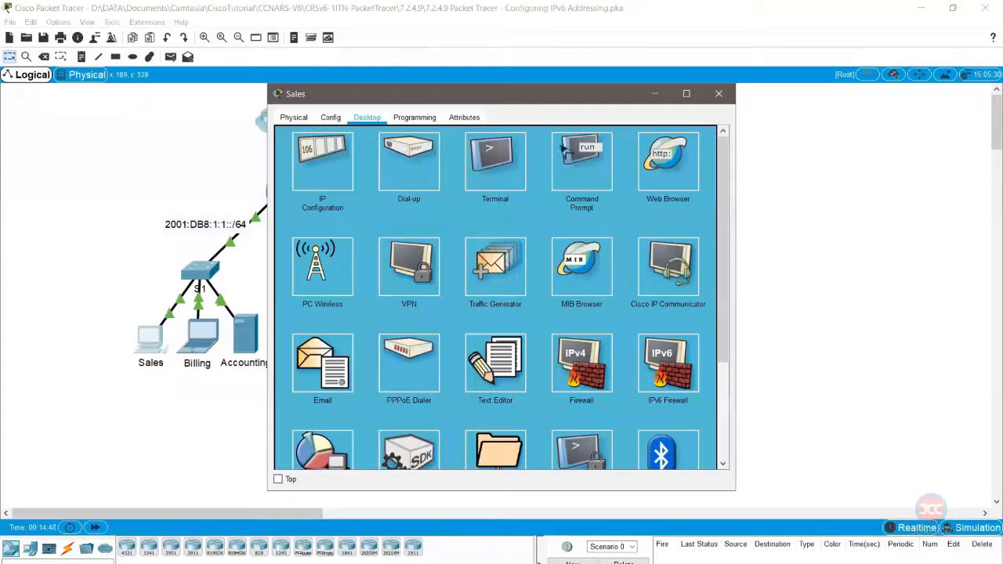
pyautogui.click(579, 177)
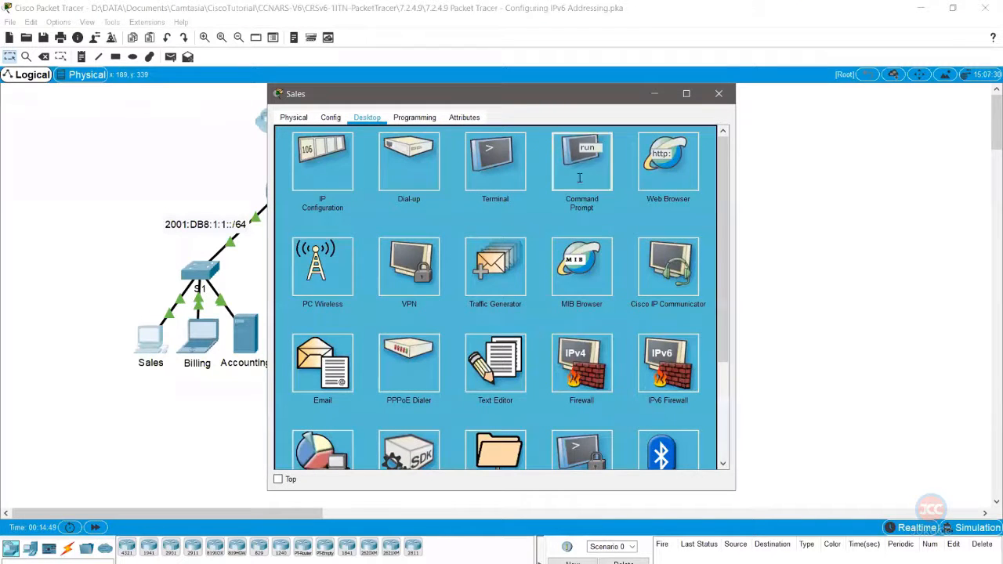
pyautogui.write('ping')
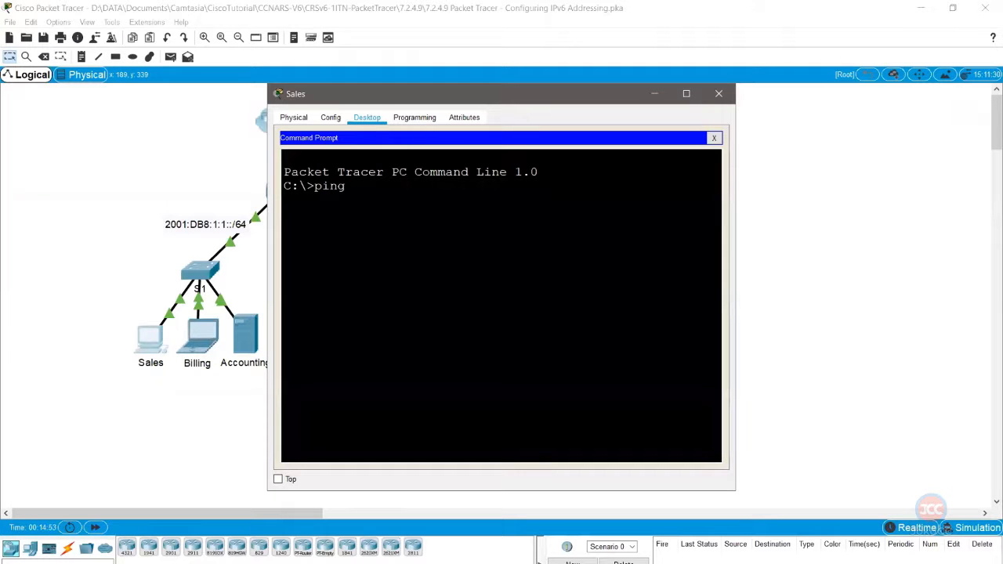
pyautogui.write(' 2001')
pyautogui.write(':db8')
pyautogui.write(':1:')
pyautogui.press('BackSpace')
pyautogui.write('1:1::')
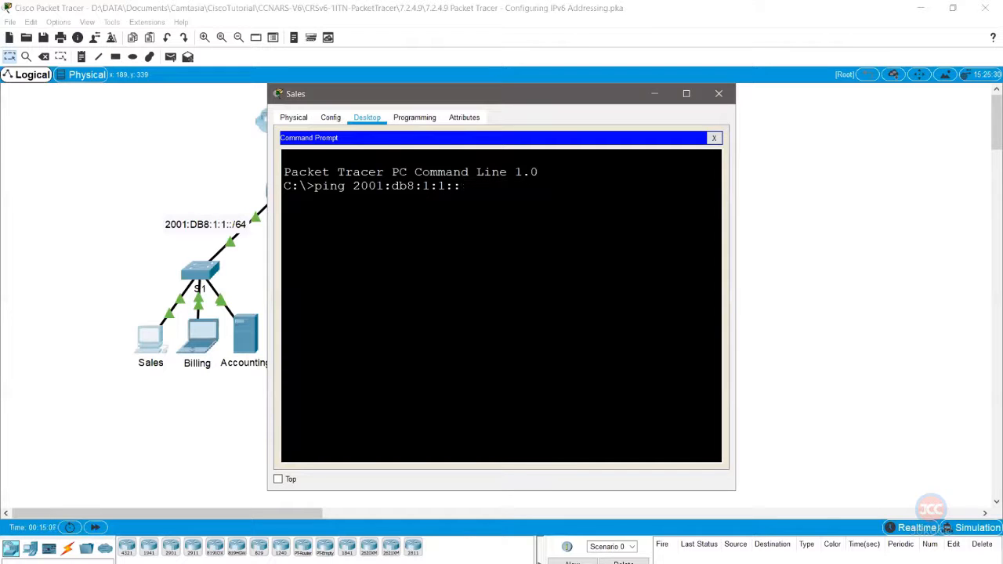
pyautogui.write('4')
pyautogui.press('Return')
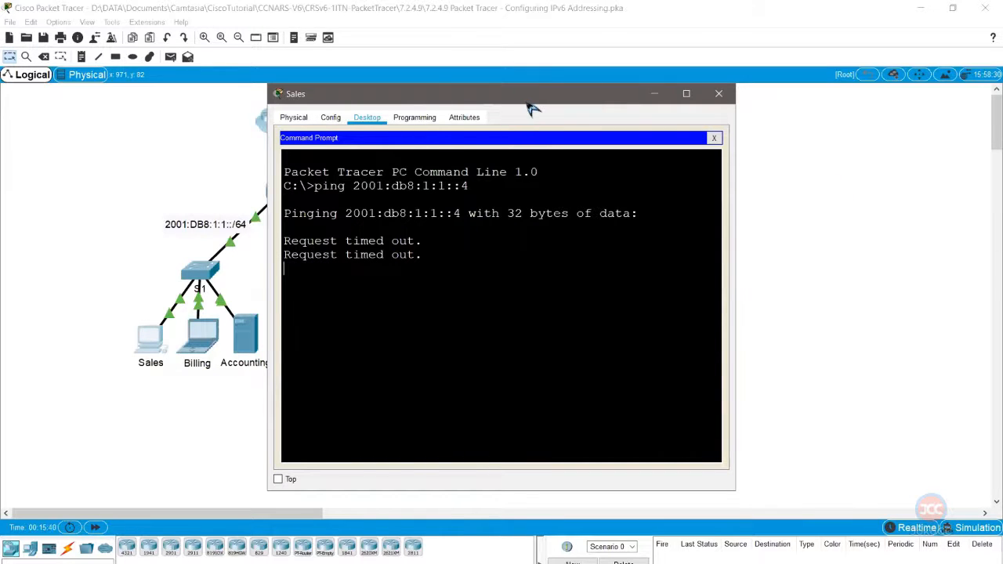
pyautogui.moveTo(530, 109); pyautogui.dragTo(690, 103)
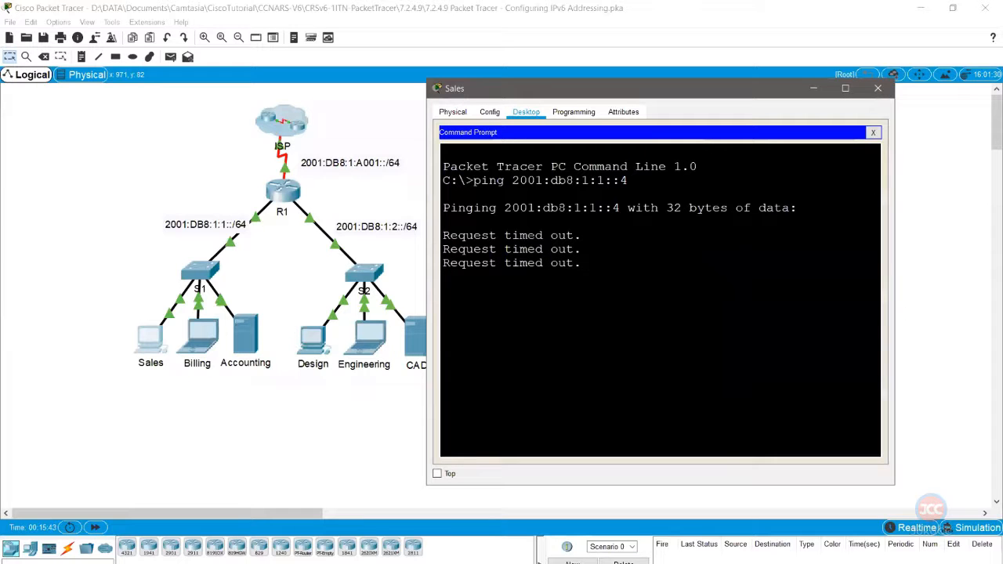
pyautogui.hotkey('ctrl', 'c')
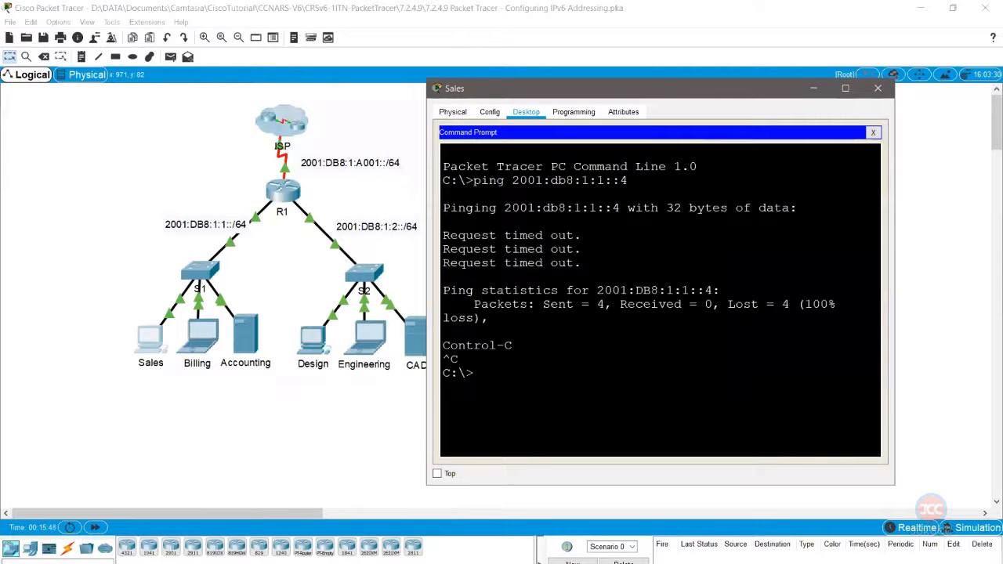
pyautogui.click(366, 256)
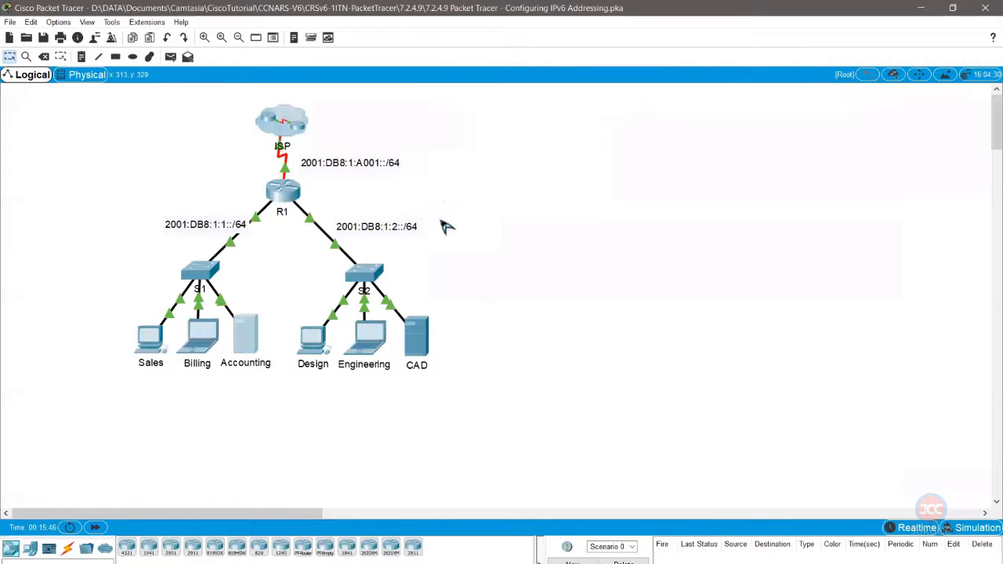
pyautogui.hotkey('alt', 'Tab')
pyautogui.click(329, 159)
pyautogui.click(486, 284)
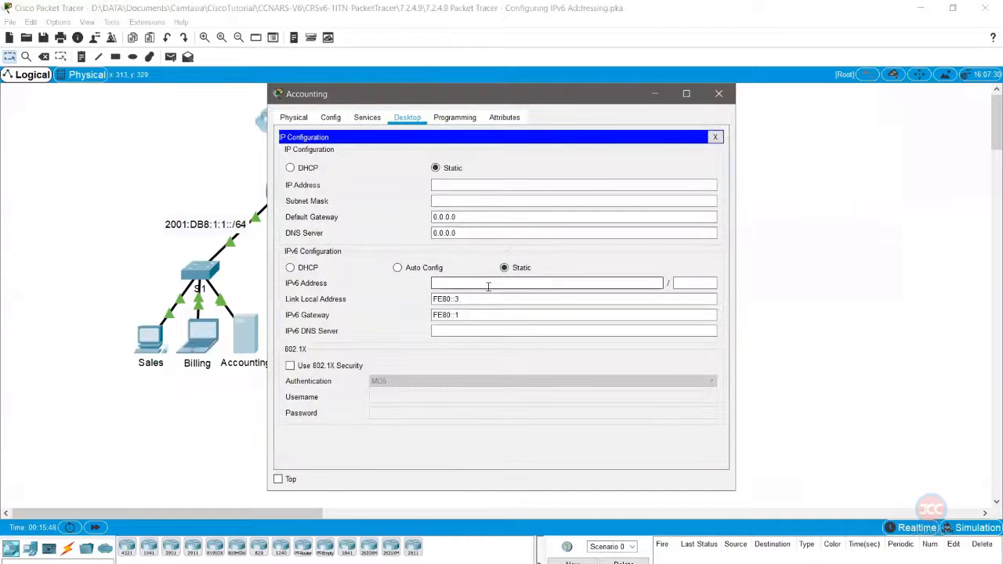
pyautogui.write('2001:db8:1:2:')
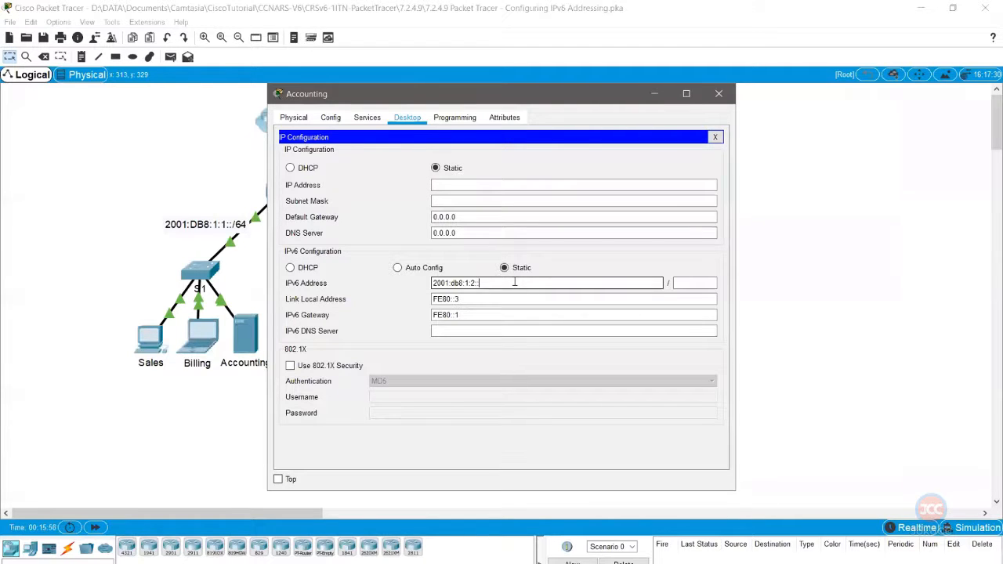
pyautogui.click(718, 94)
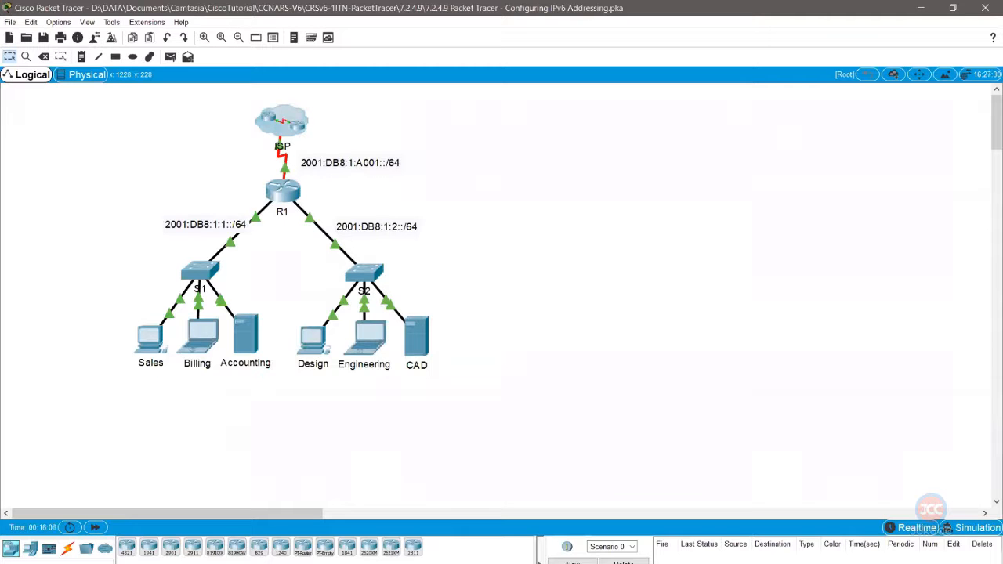
# Step: In the Accounting server's IP configuration, set the IPv6 address to 2001:db8:1:1::4 with prefix length 64
pyautogui.click(245, 345)
pyautogui.click(325, 165)
pyautogui.click(495, 284)
pyautogui.write('2')
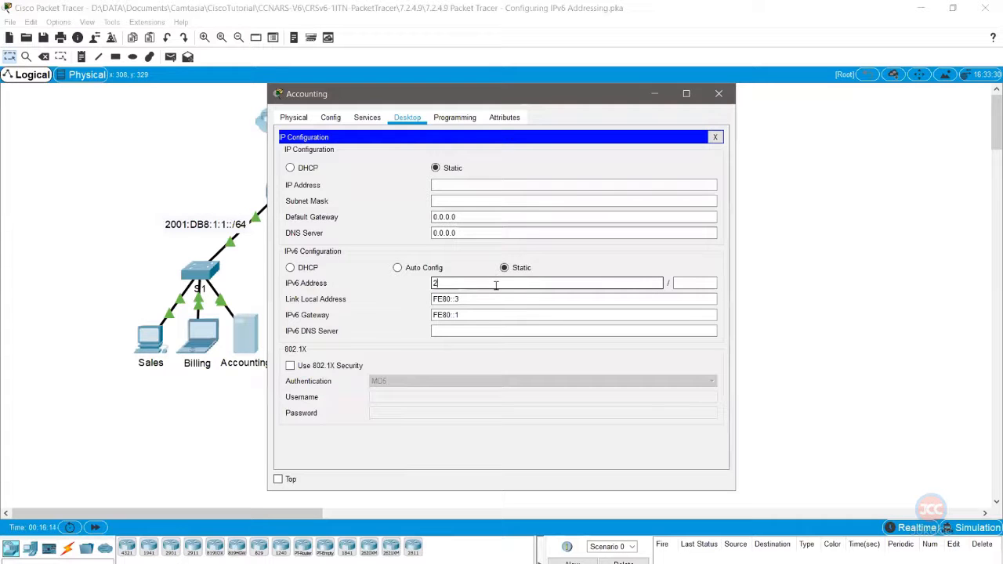
pyautogui.write('001:db8:1:1::4')
pyautogui.click(697, 283)
pyautogui.write('64')
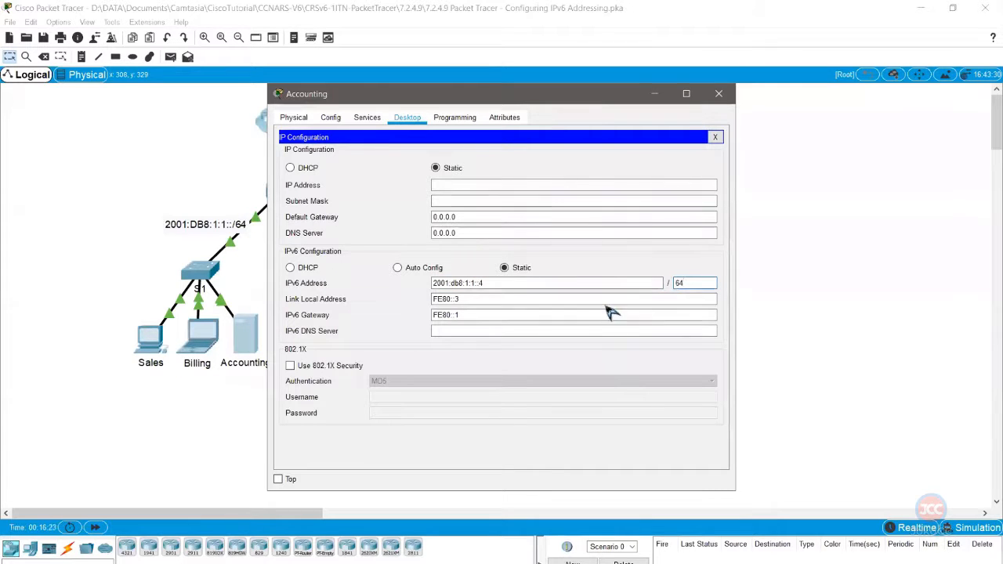
# Step: Reopen the Accounting server's IP configuration to check the saved address, close it and return to the Sales PC's command prompt
pyautogui.click(715, 137)
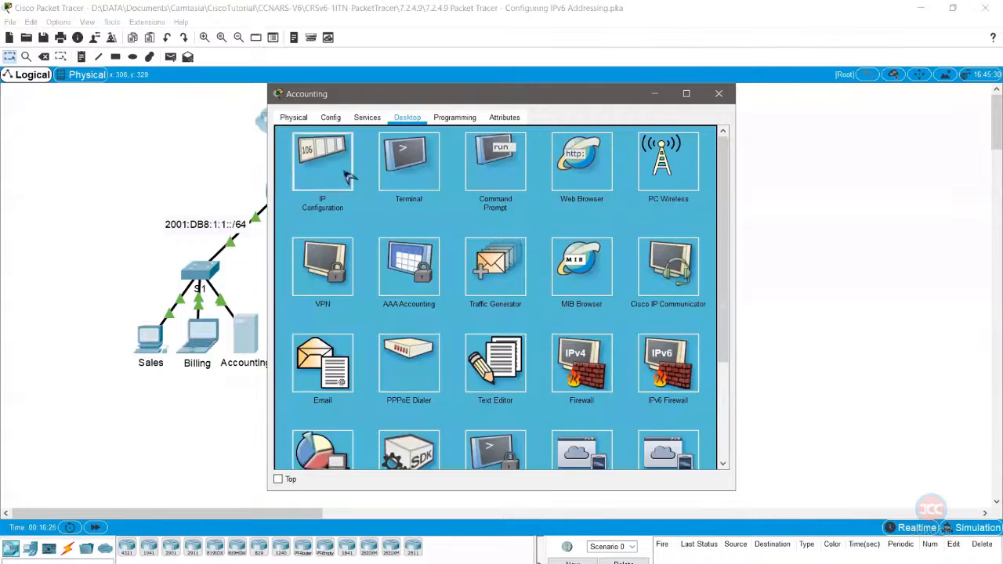
pyautogui.click(319, 151)
pyautogui.click(714, 137)
pyautogui.click(719, 93)
pyautogui.click(159, 346)
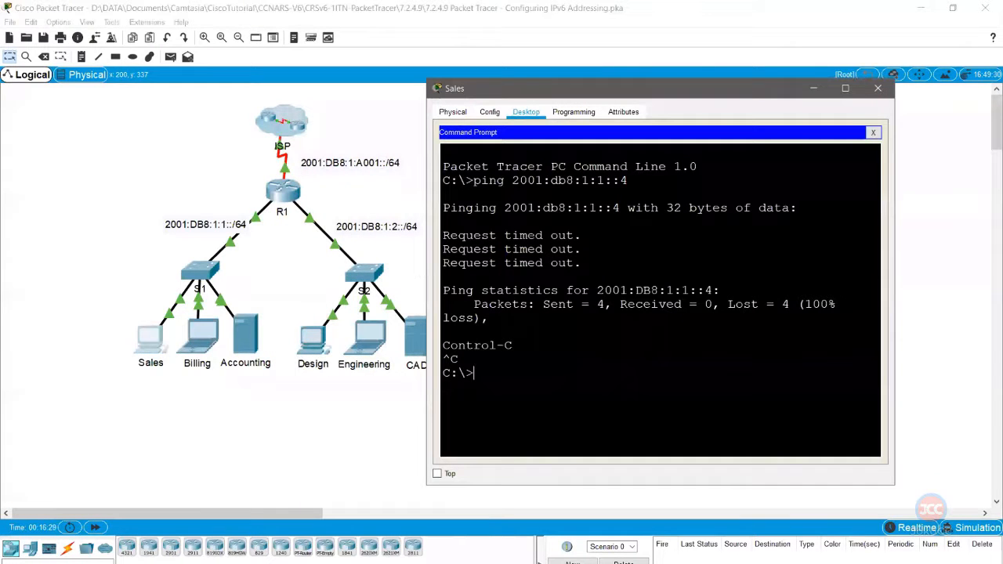
# Step: Repeat the ping to the Accounting server at 2001:db8:1:1::4 from the Sales PC and close its command prompt
pyautogui.press('Up')
pyautogui.press('Return')
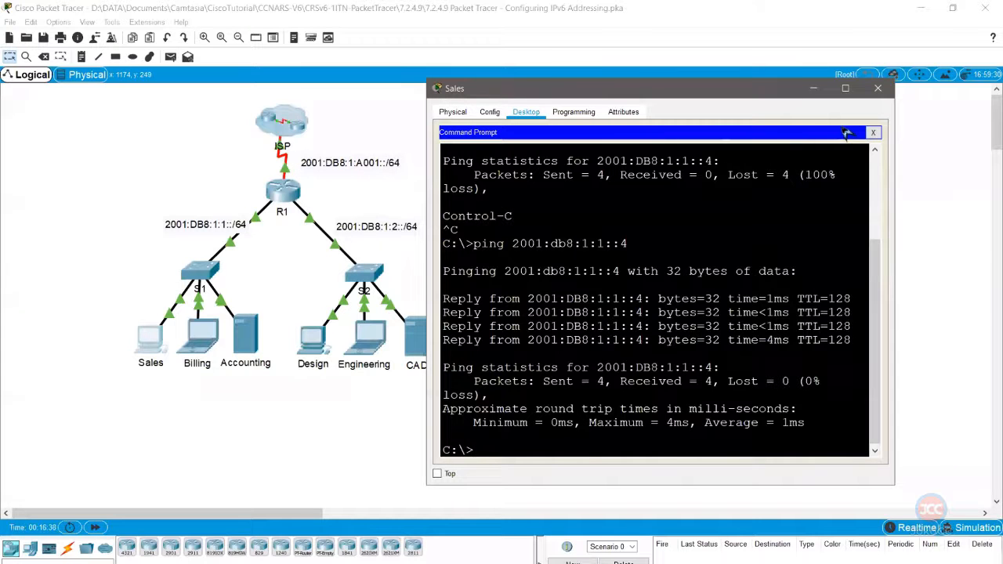
pyautogui.click(873, 132)
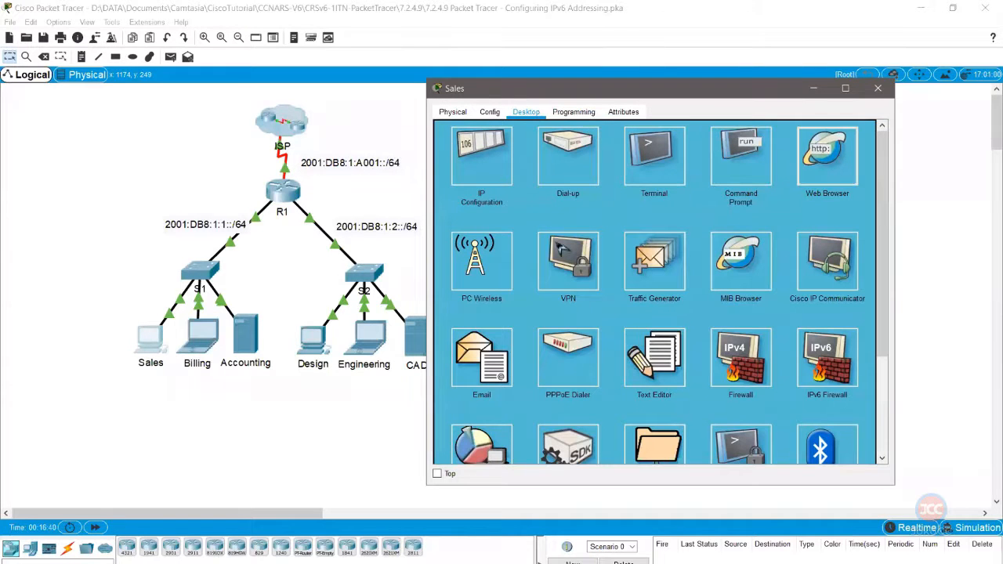
# Step: Load the Accounting server's web page at 2001:db8:1:1::4 in the Sales PC's web browser
pyautogui.click(829, 165)
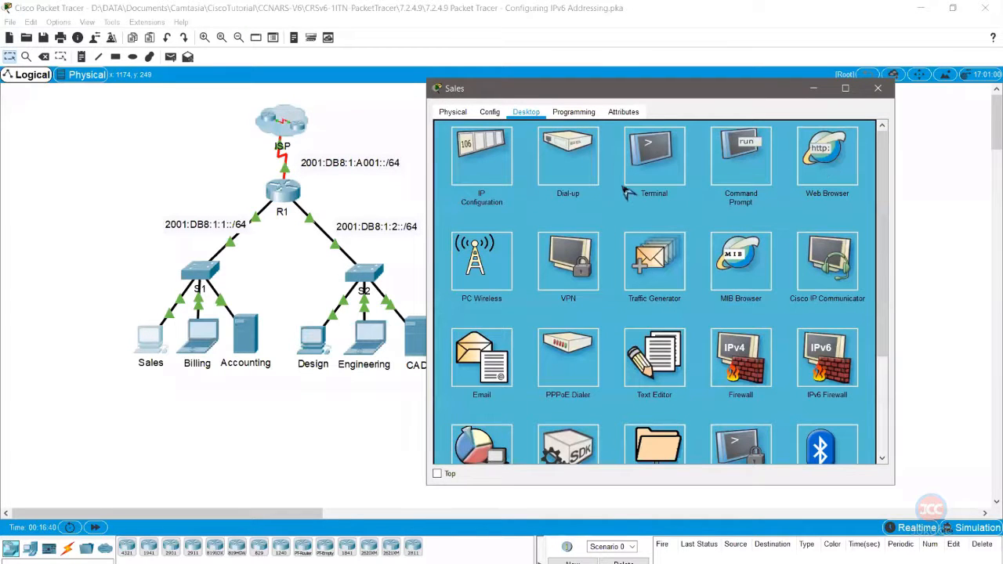
pyautogui.click(577, 149)
pyautogui.write('20')
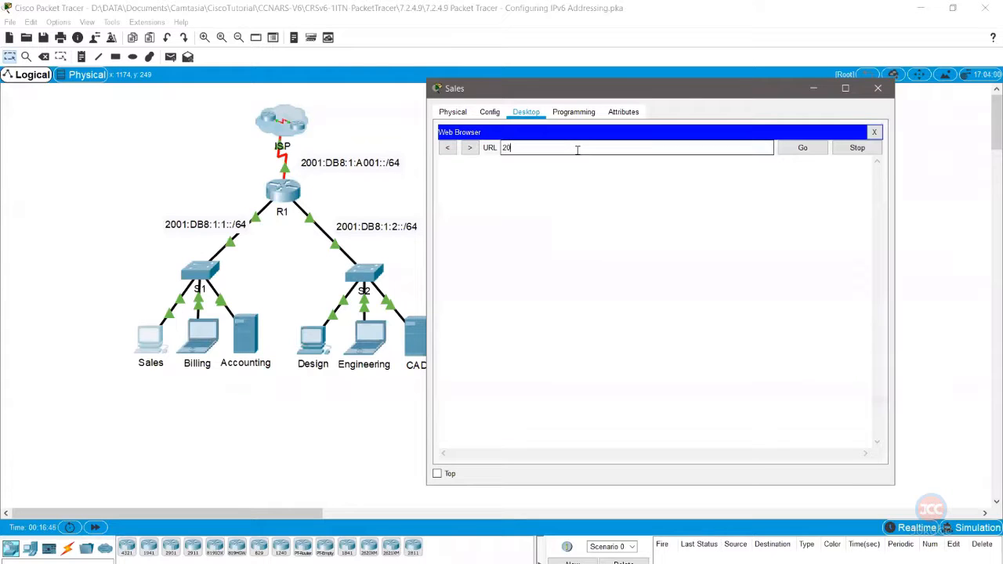
pyautogui.write('01:db8:1:1::4')
pyautogui.press('Return')
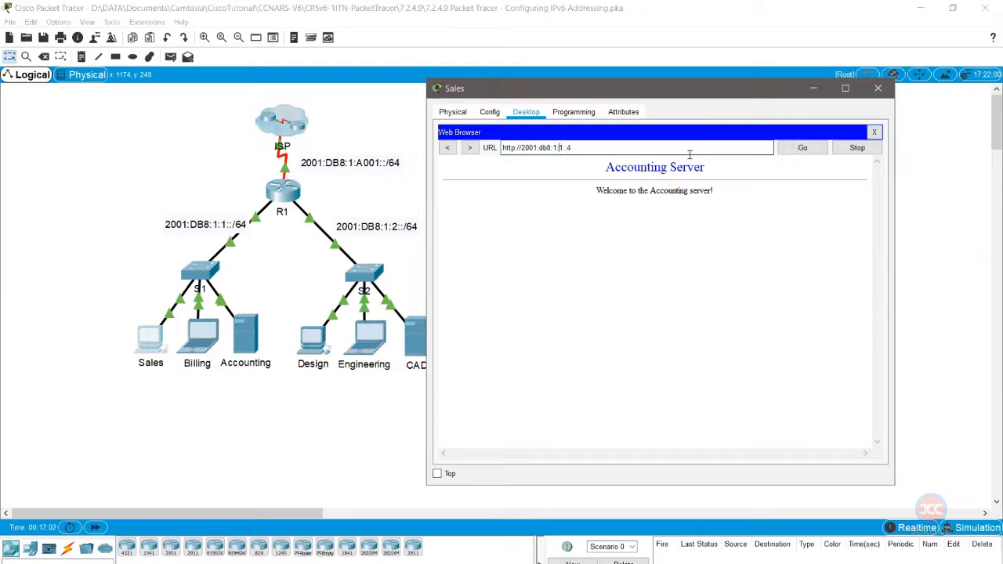
# Step: Load the CAD server's page at 2001:db8:1:2::4 in the Sales PC's web browser and close the device window
pyautogui.press('BackSpace')
pyautogui.write('2')
pyautogui.press('BackSpace')
pyautogui.press('BackSpace')
pyautogui.write('2')
pyautogui.press('Return')
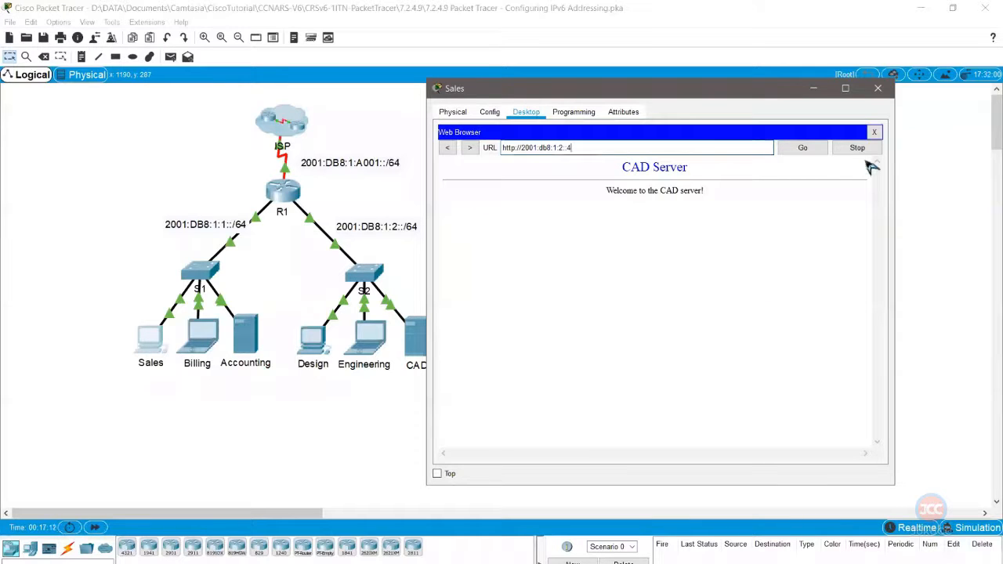
pyautogui.click(878, 88)
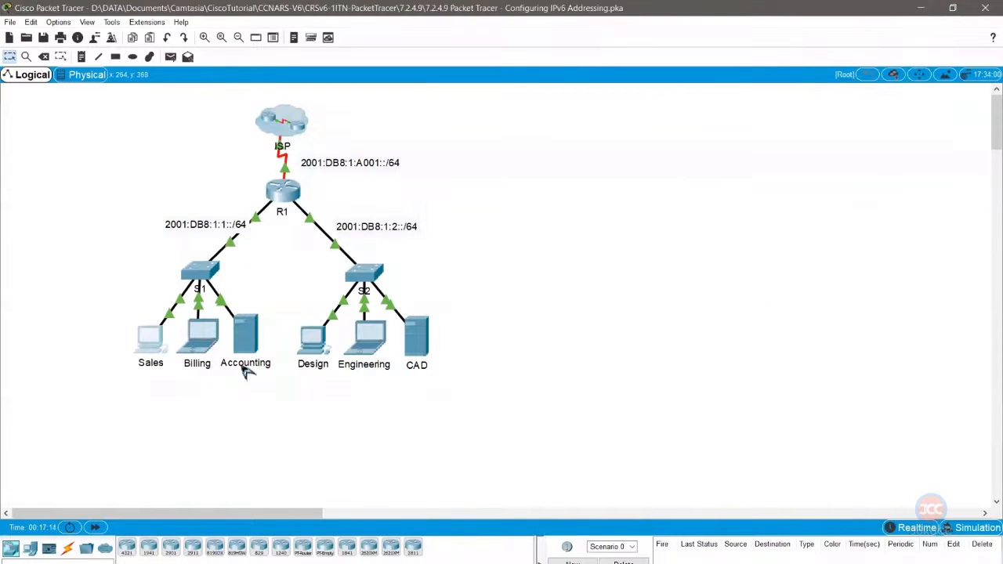
# Step: From the Engineering laptop's command prompt, ping the ISP at 2001:db8:1:A001::1, uncover the topology and enter !!!!! at the prompt without running it
pyautogui.click(378, 341)
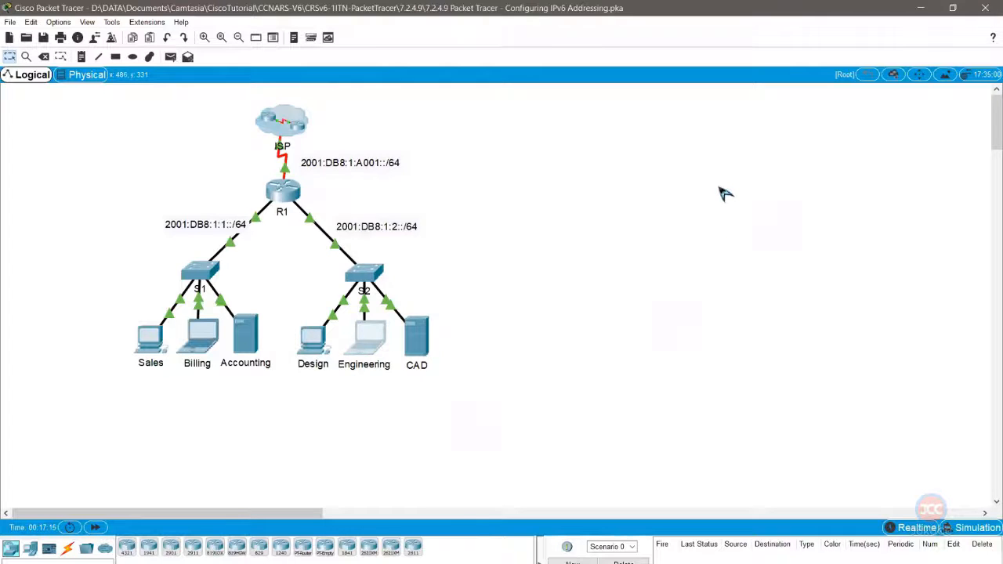
pyautogui.click(581, 162)
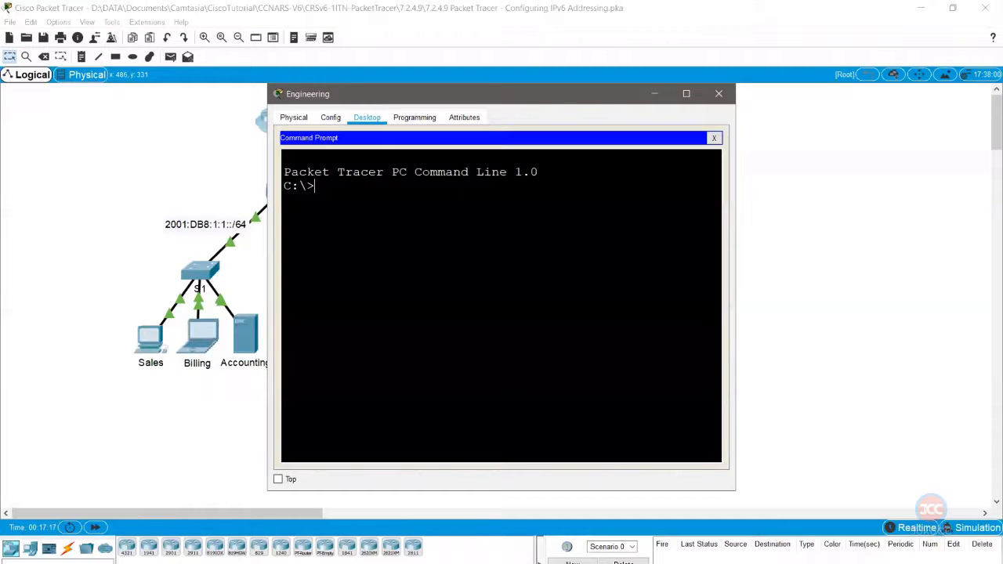
pyautogui.write('ping 2001:db8:')
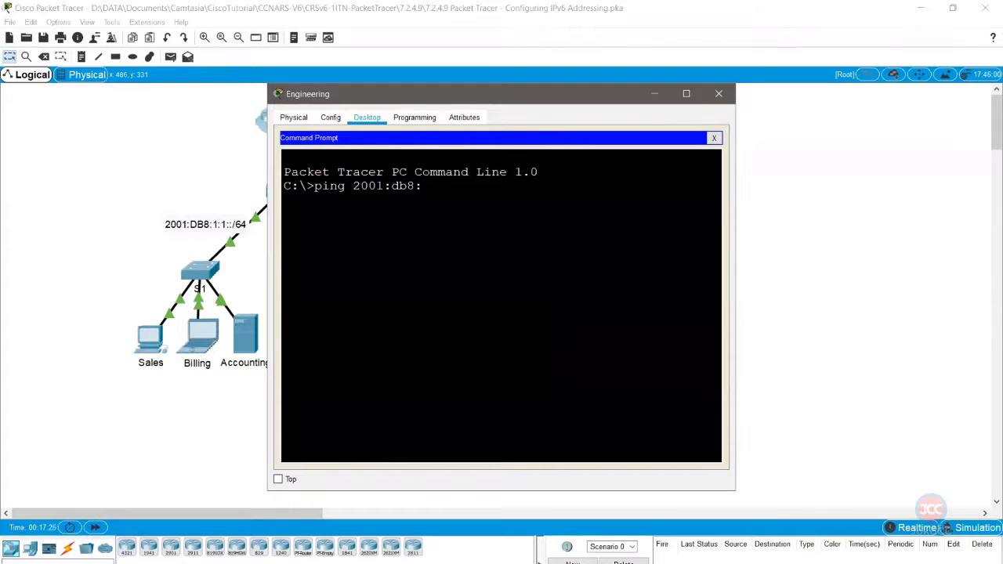
pyautogui.write('1:A001::1')
pyautogui.press('Return')
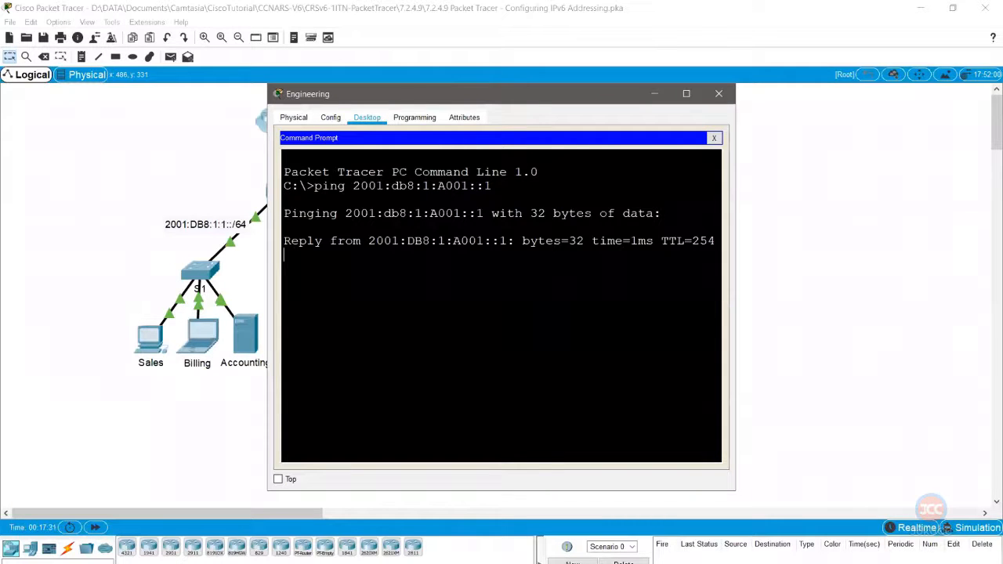
pyautogui.moveTo(489, 102); pyautogui.dragTo(730, 164)
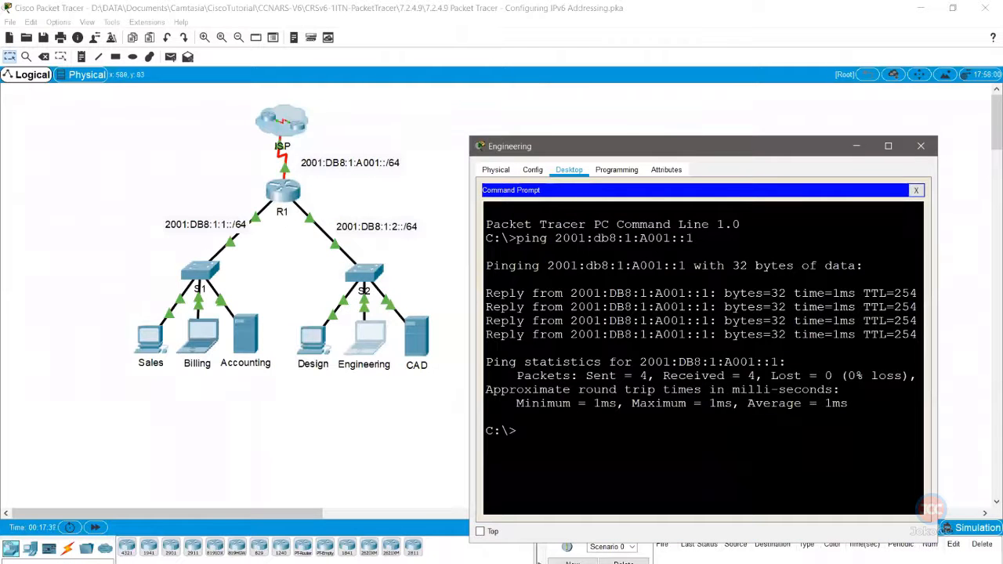
pyautogui.write('!!!!!')
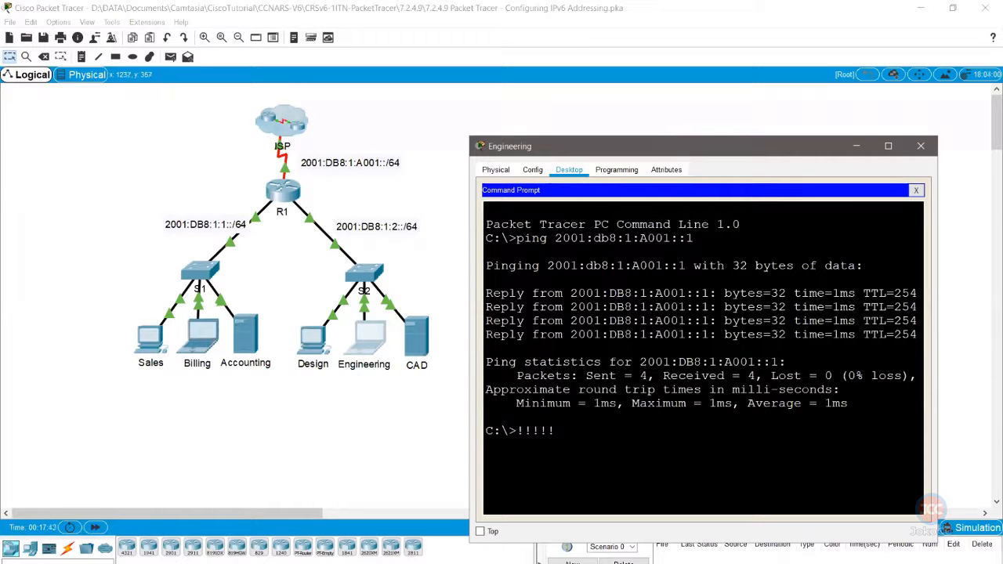
# Step: Bring up the activity instructions and reposition and widen their window to show the full addressing table and completion score
pyautogui.click(1002, 162)
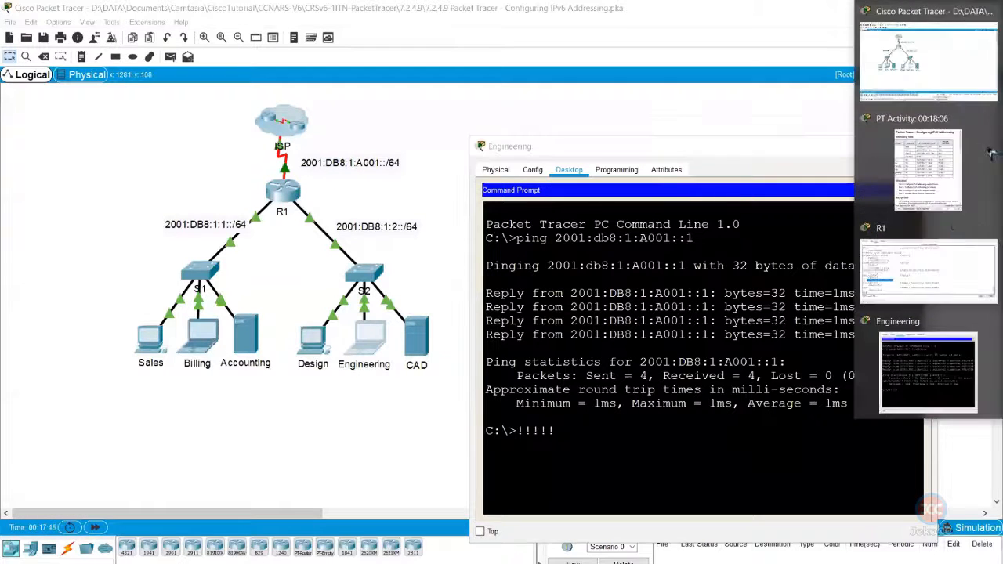
pyautogui.click(924, 202)
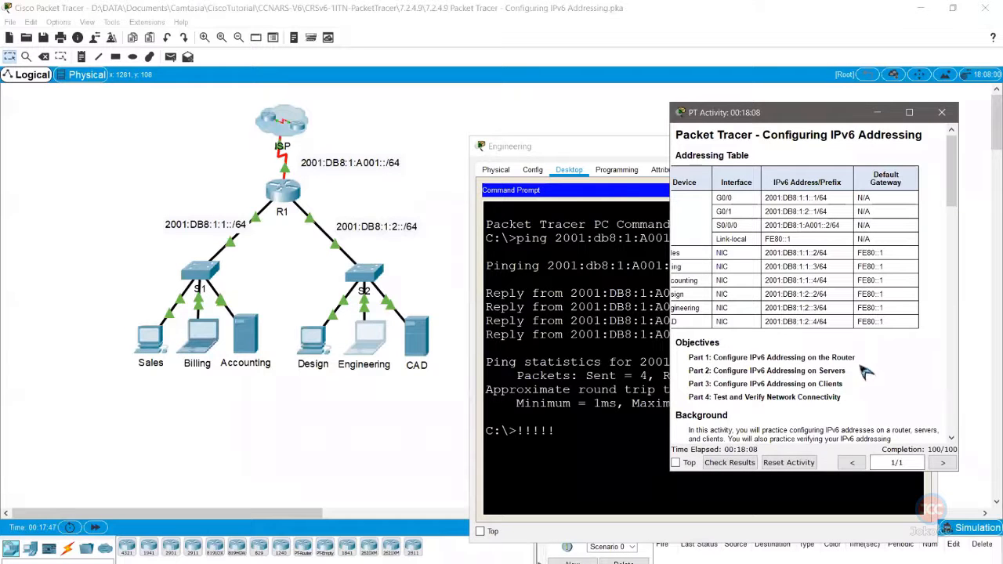
pyautogui.moveTo(764, 116); pyautogui.dragTo(573, 99)
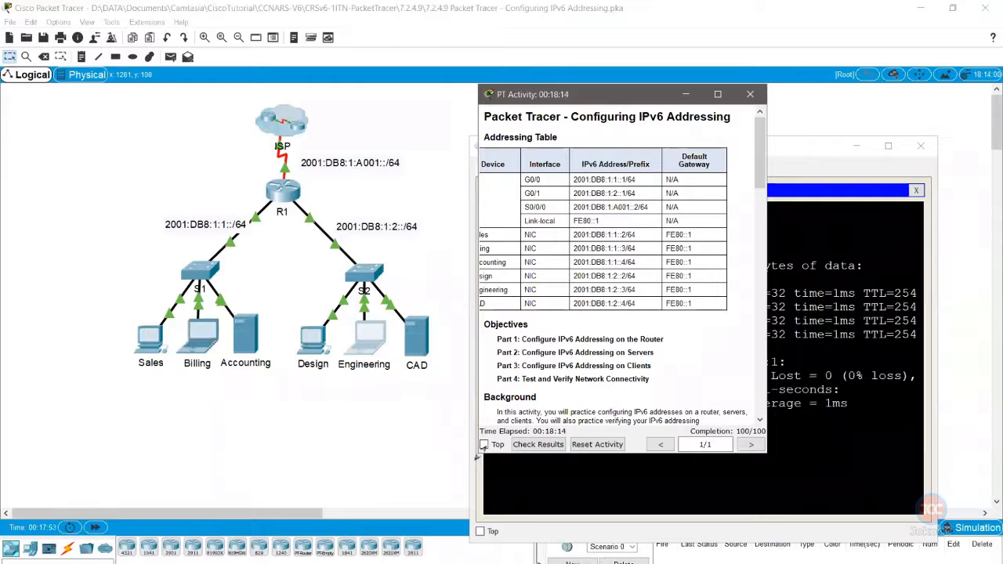
pyautogui.moveTo(476, 456); pyautogui.dragTo(395, 472)
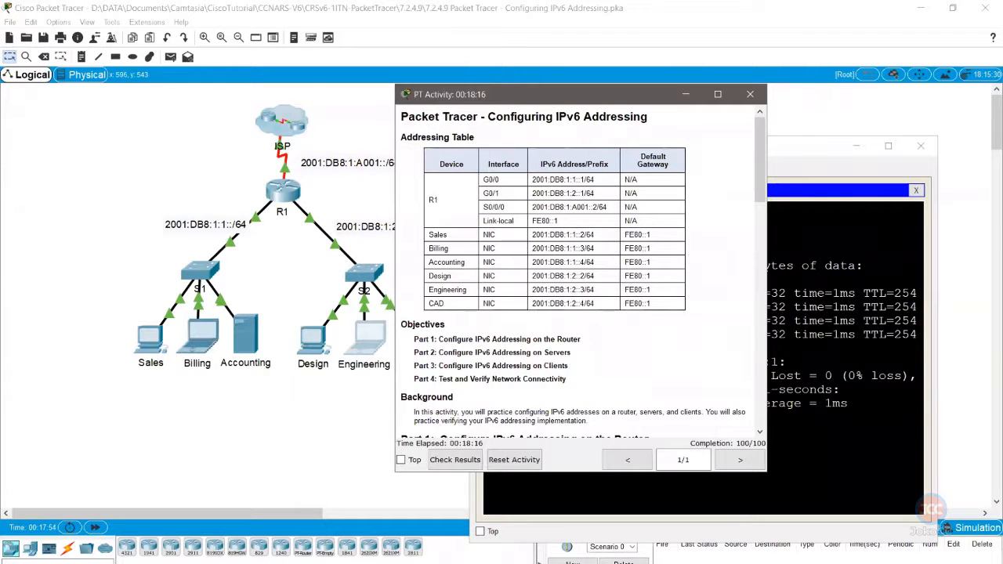